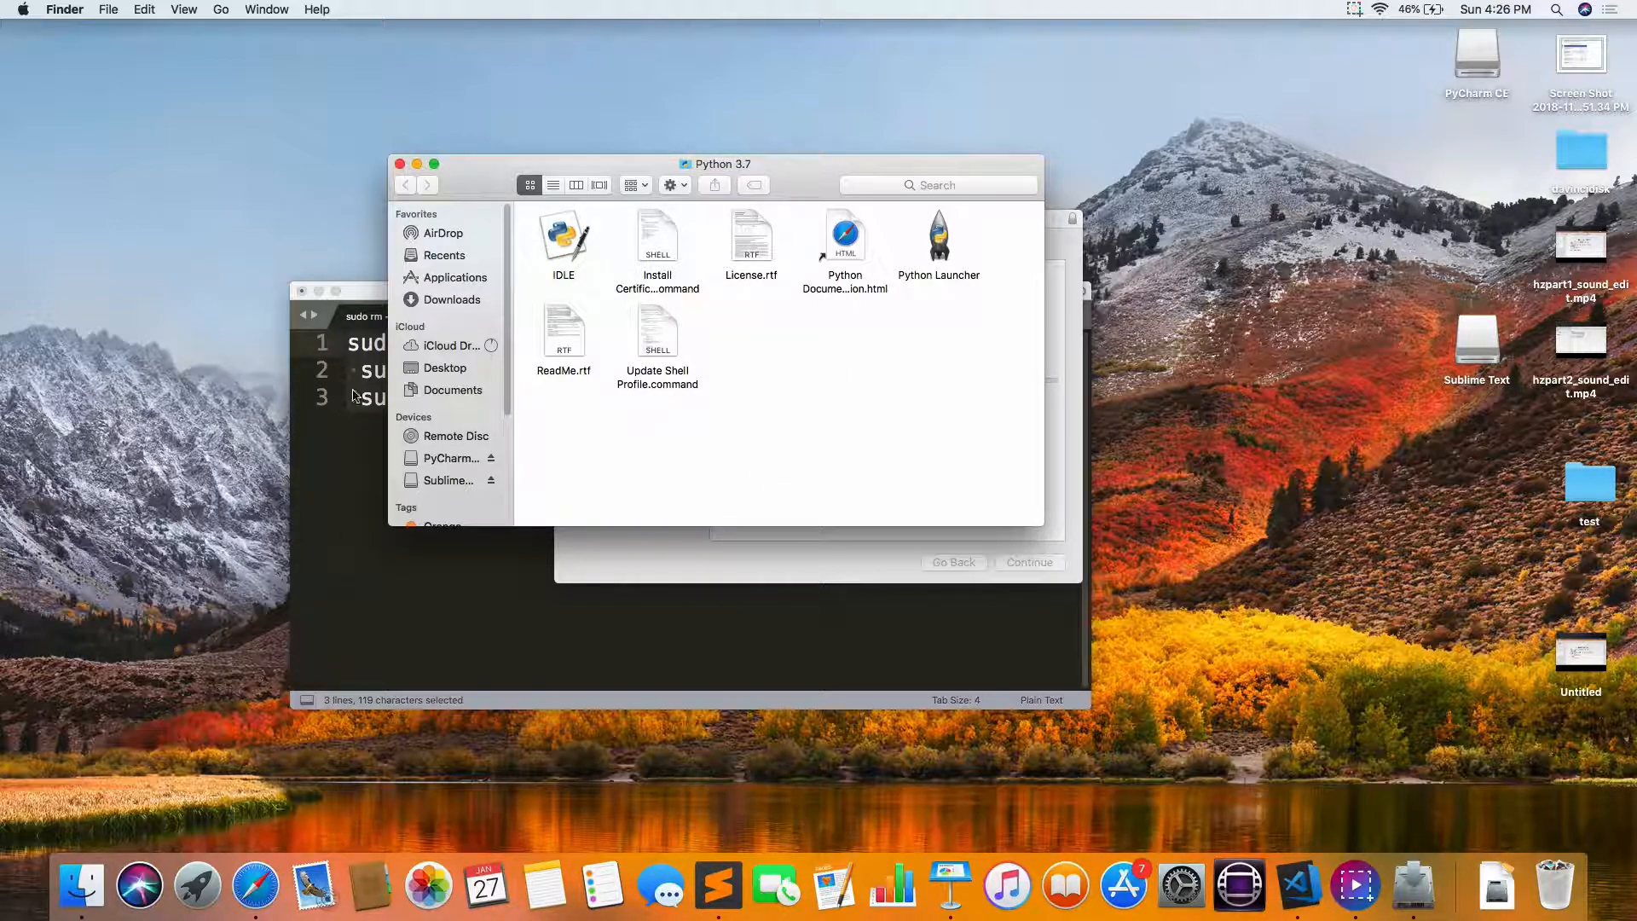
Step: Open Terminal and start the default interpreter with python to check its version
key(super+space)
text(terminal)
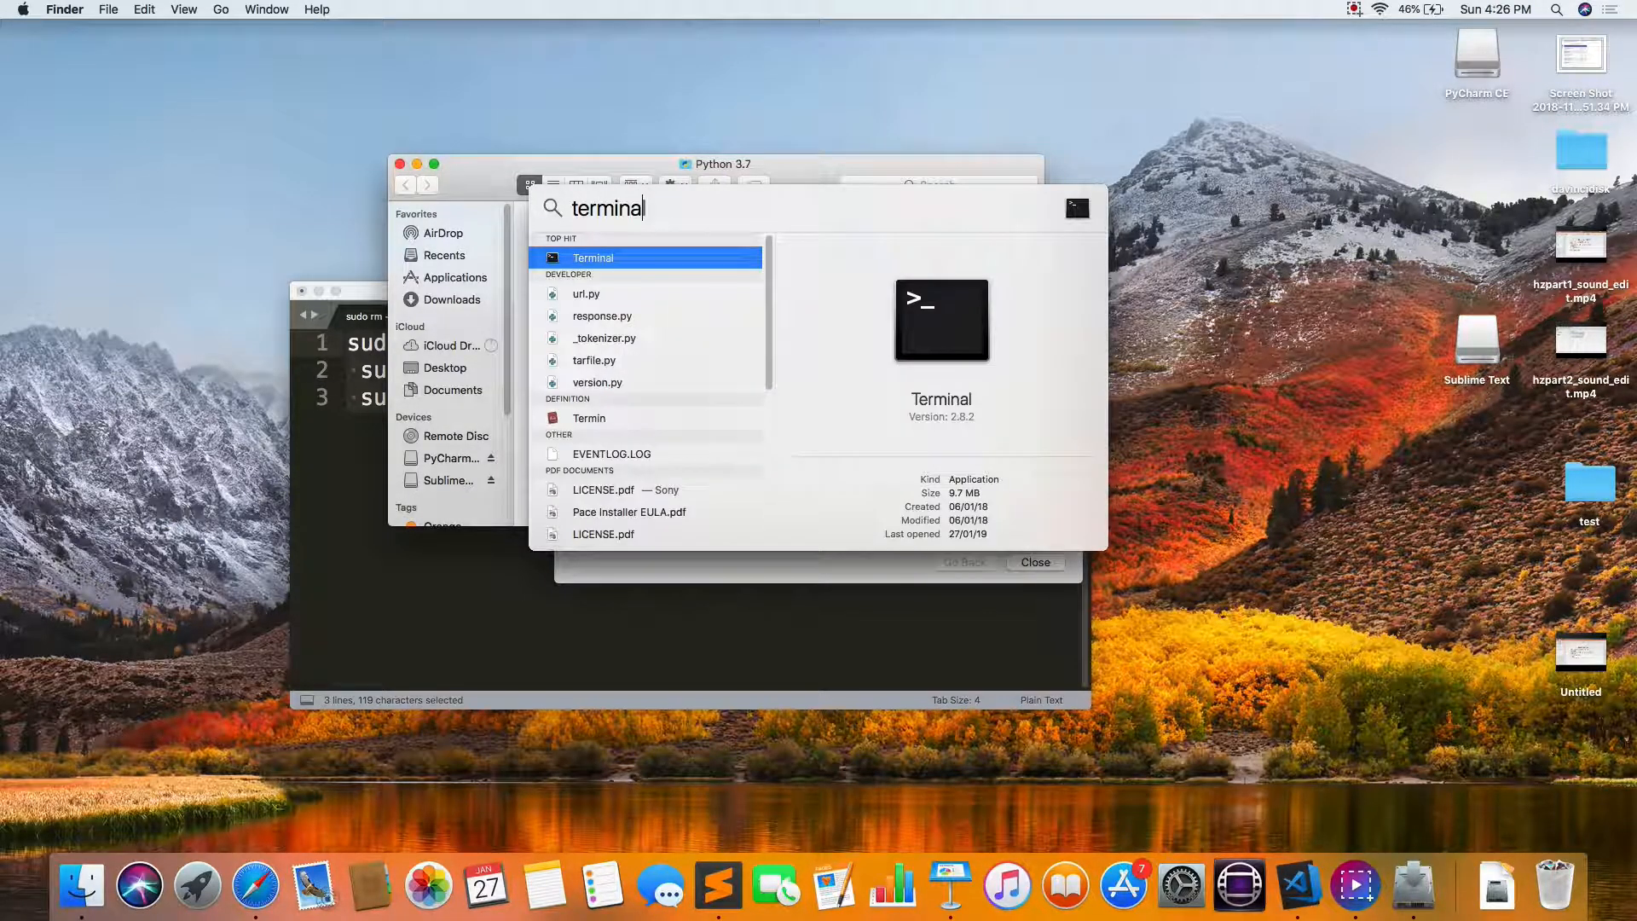
key(Return)
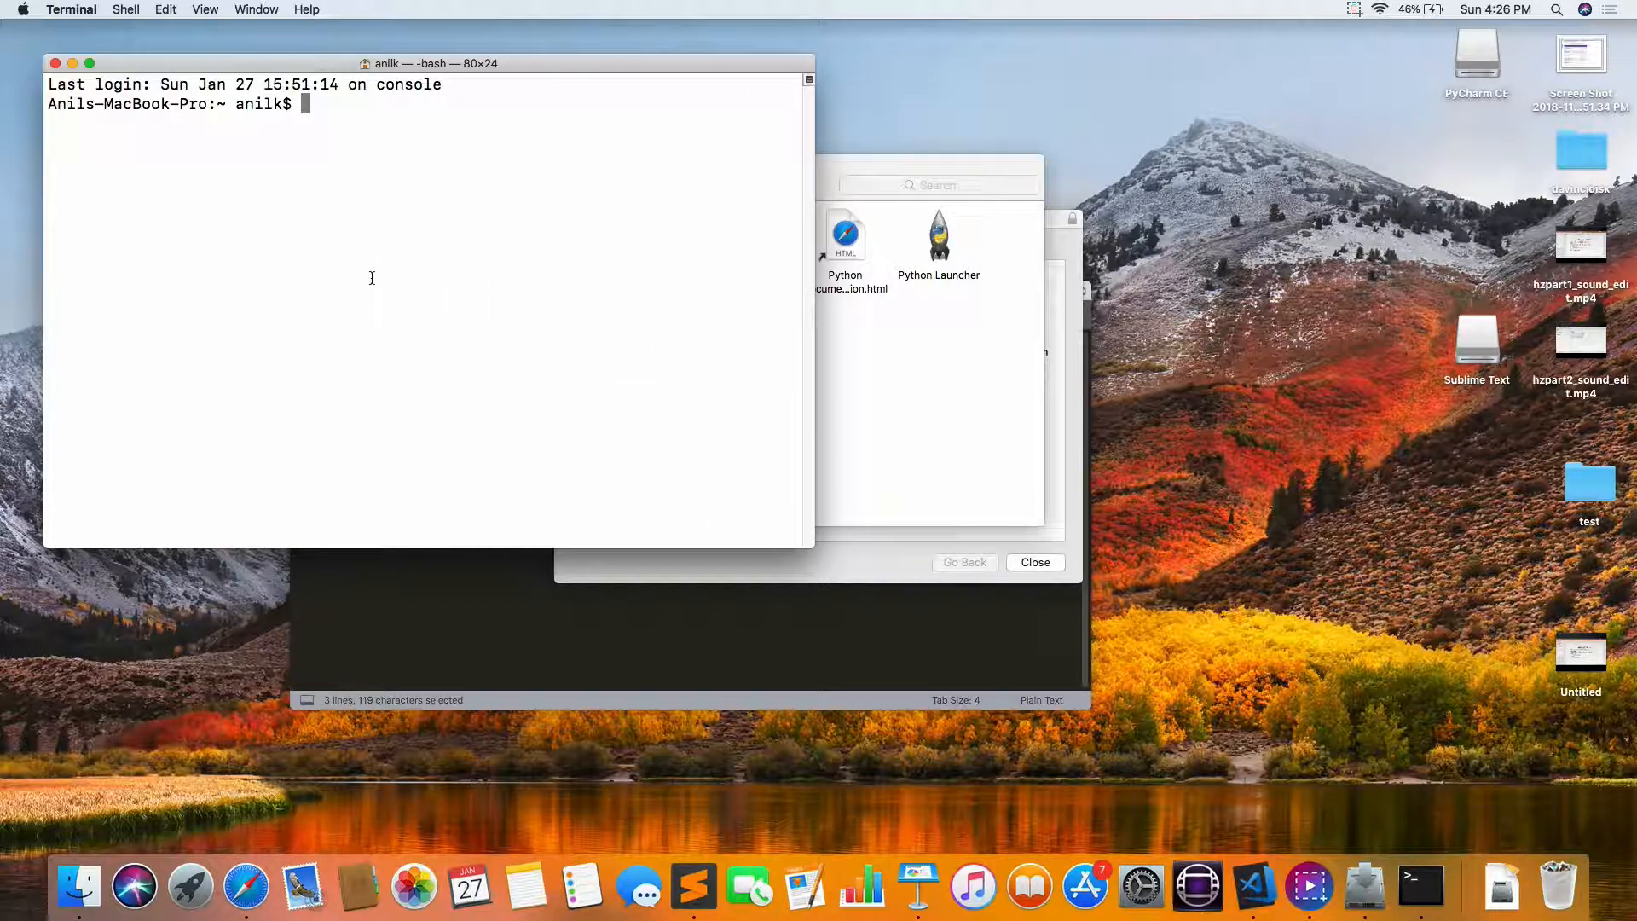
text(python)
key(Return)
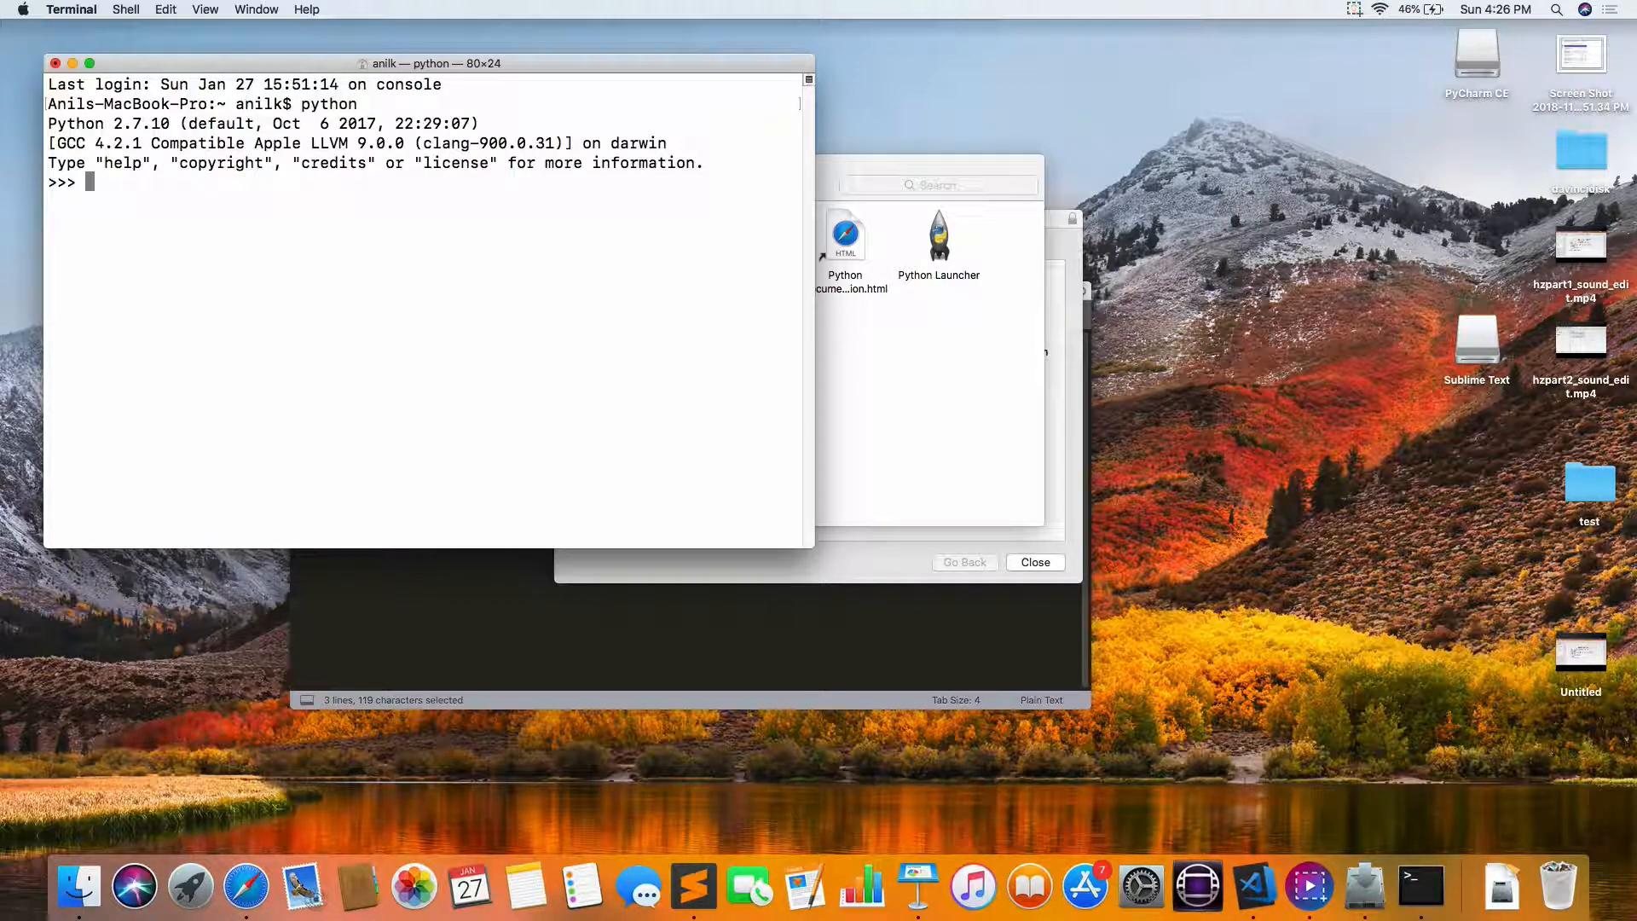
drag(110, 125, 171, 125)
click(221, 292)
Step: Exit the default Python interpreter and start the newer one with python3
key(ctrl+c)
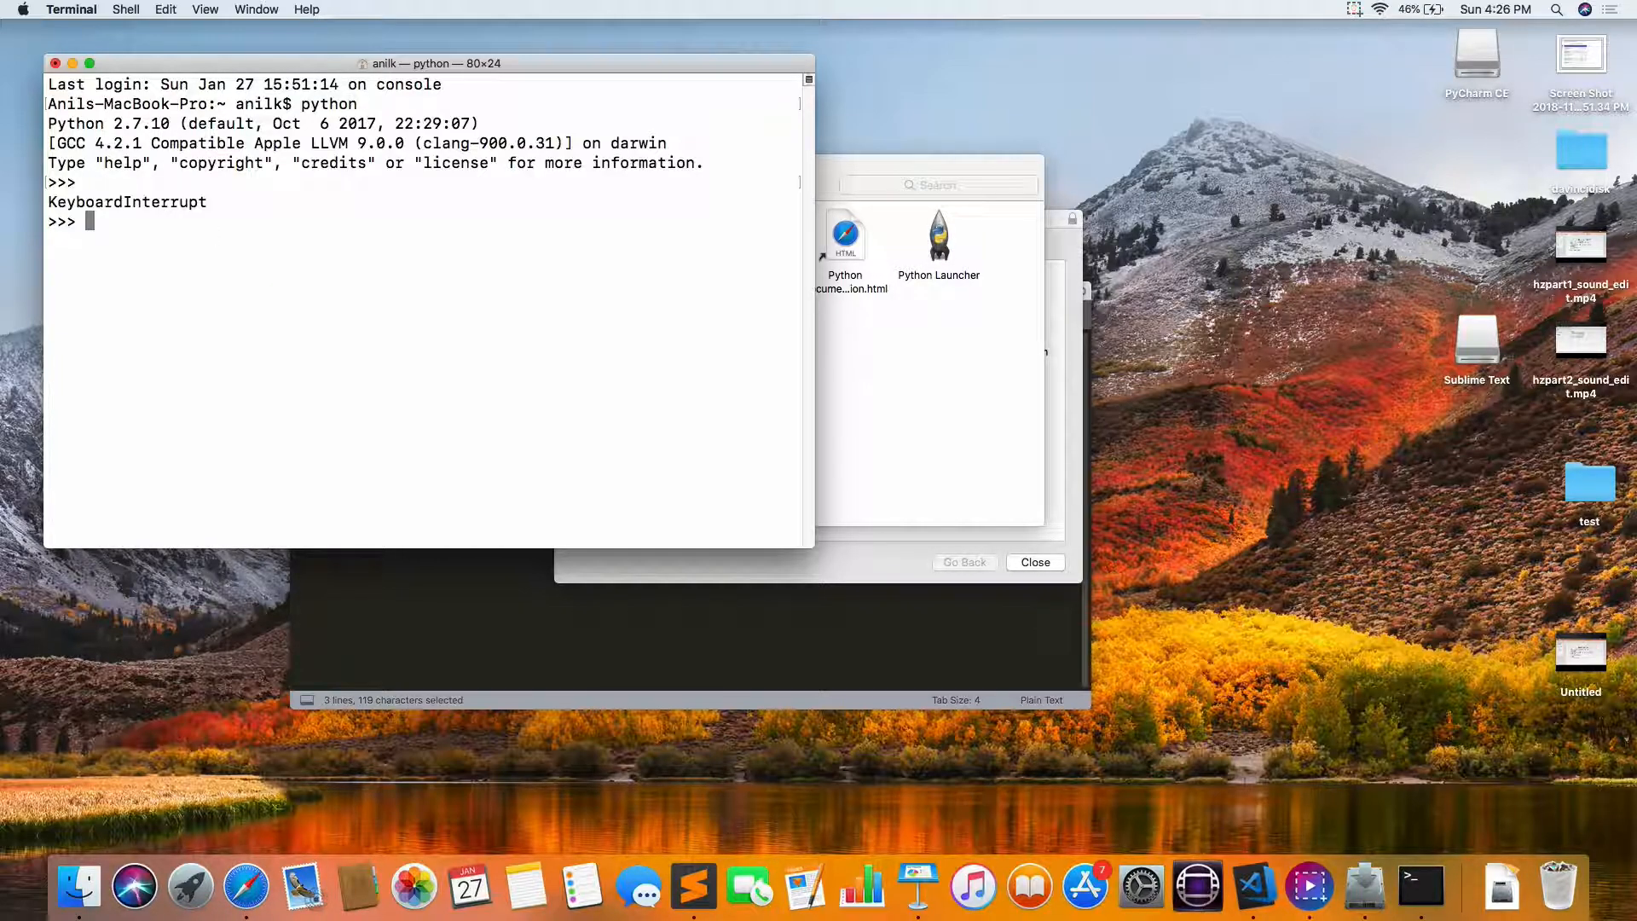
key(ctrl+d)
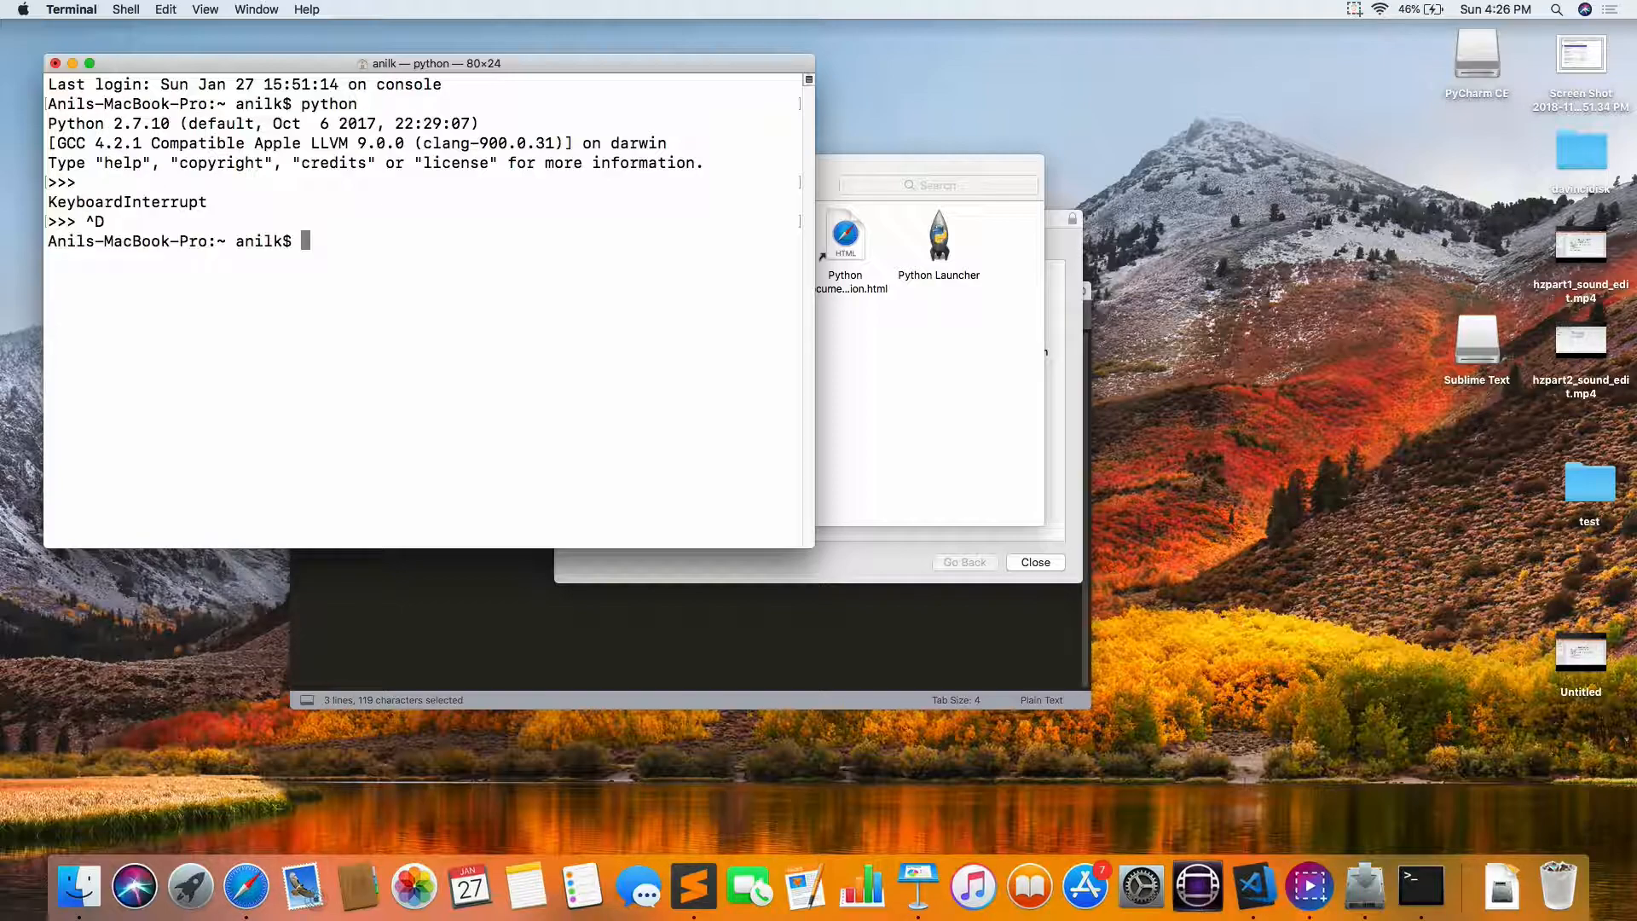
text(python)
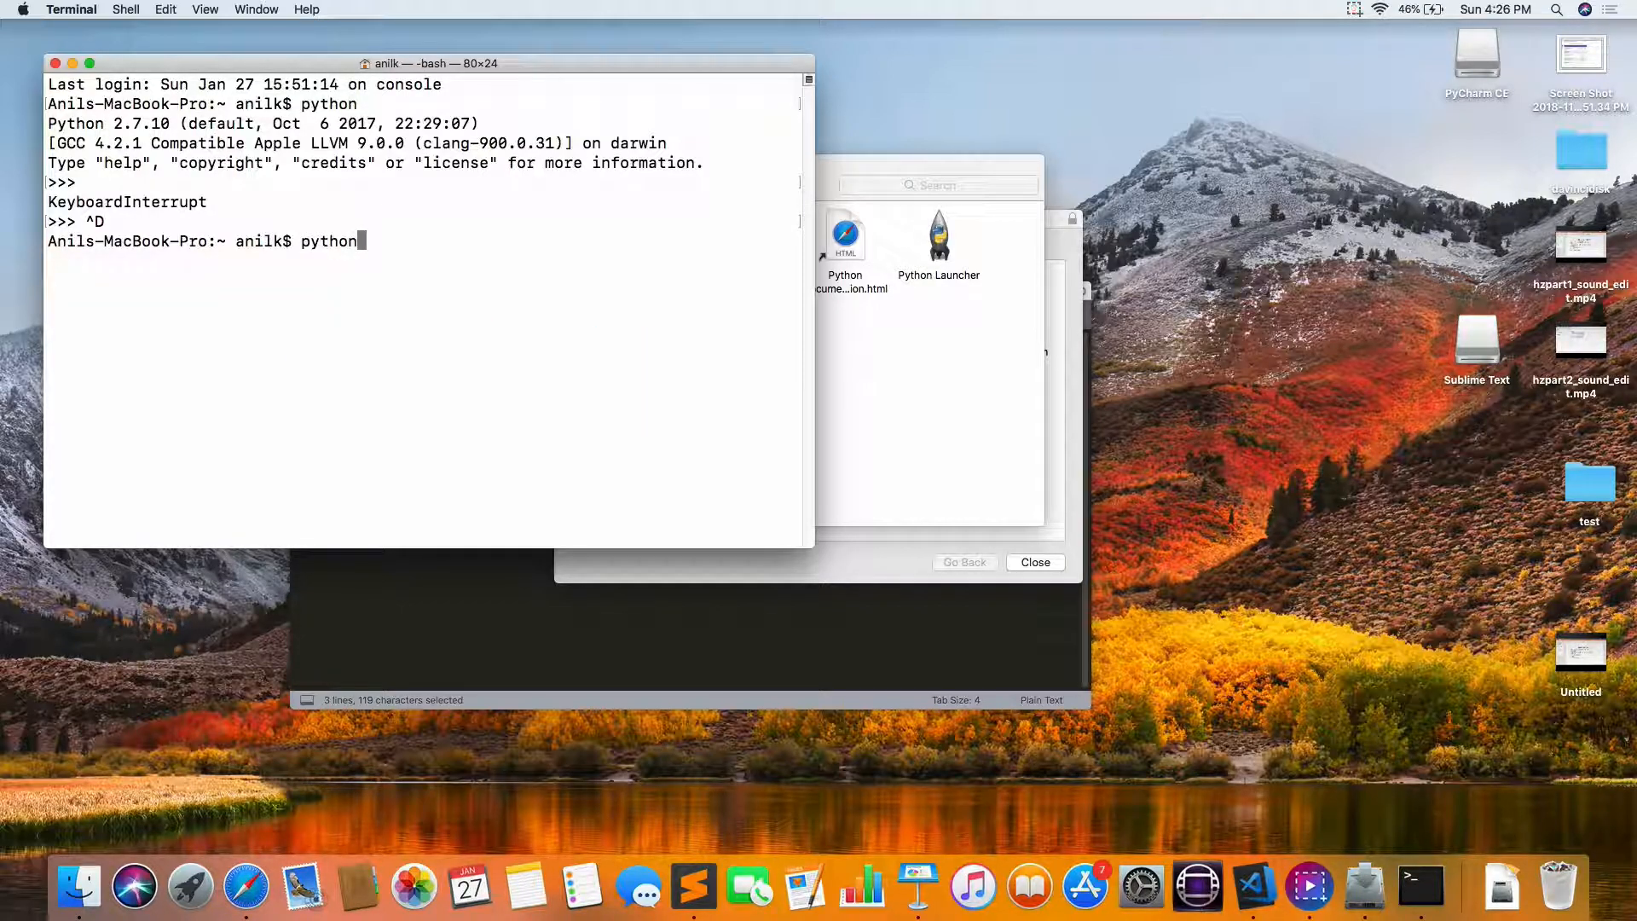
text(3)
key(Return)
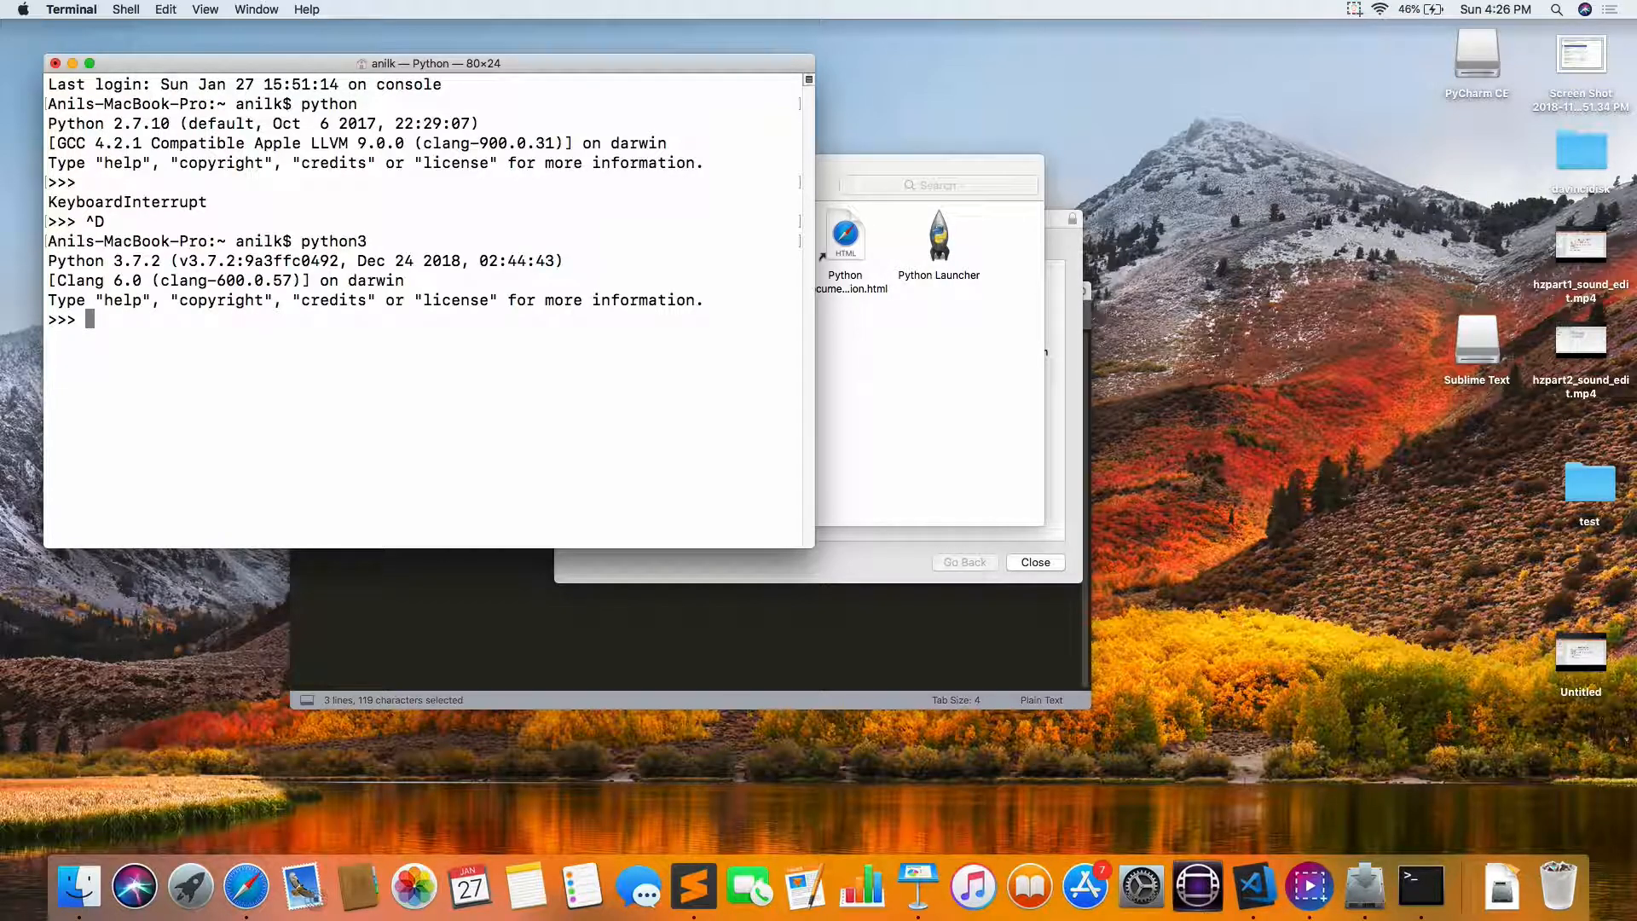
Step: Run print("hello world") in the Python 3 interpreter, and exit back to the shell
text(print("hello world"))
key(Return)
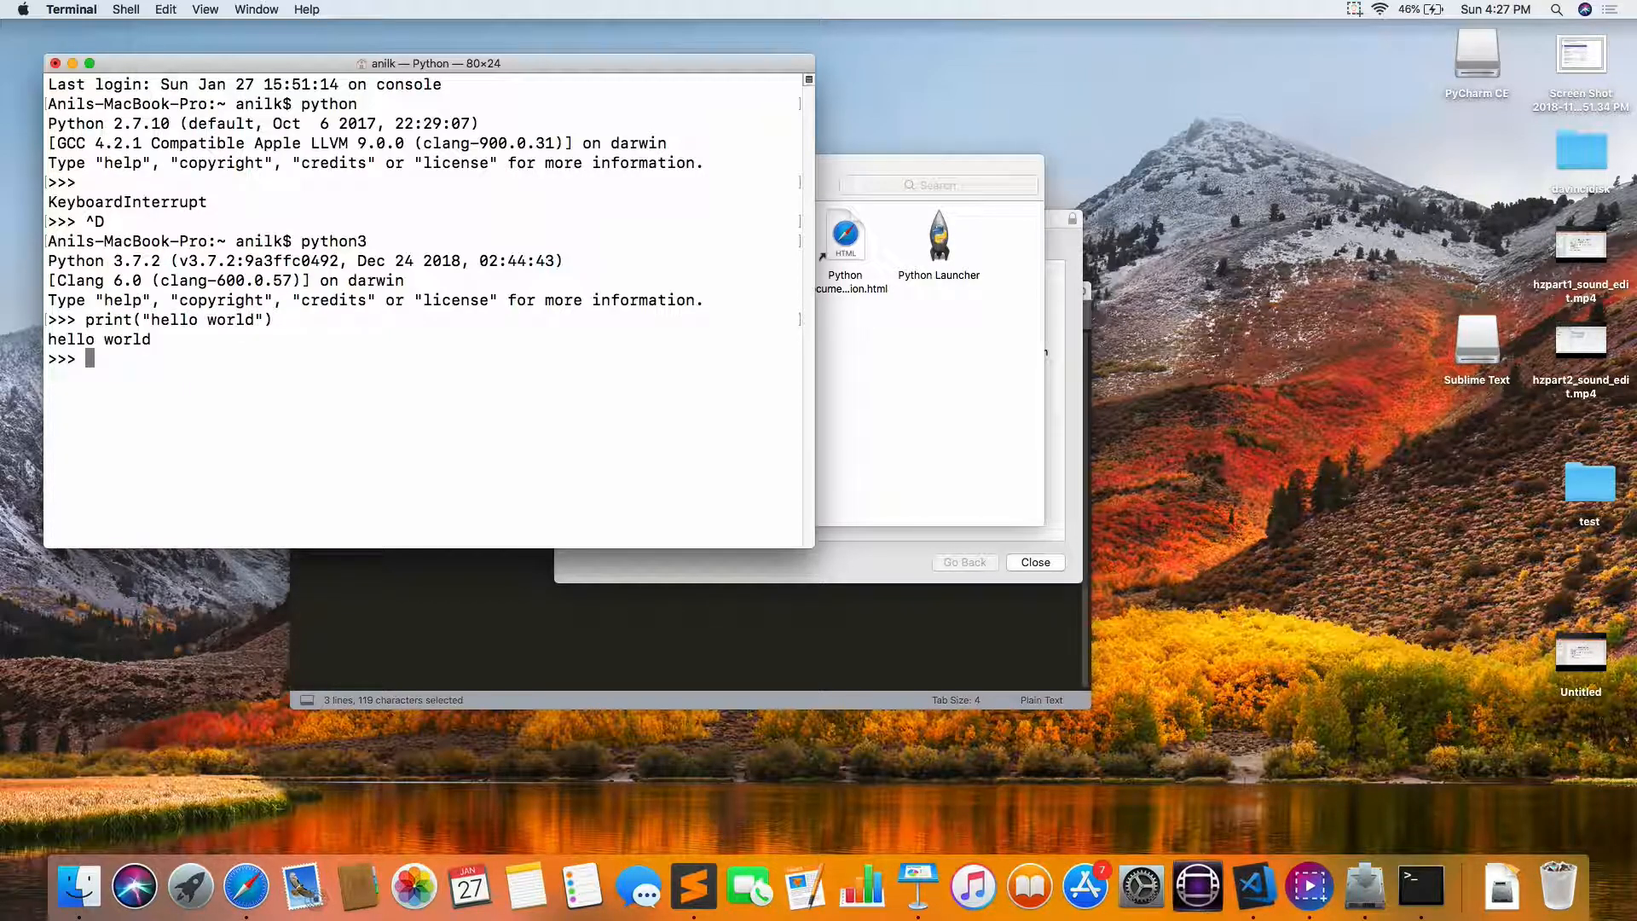
key(ctrl+d)
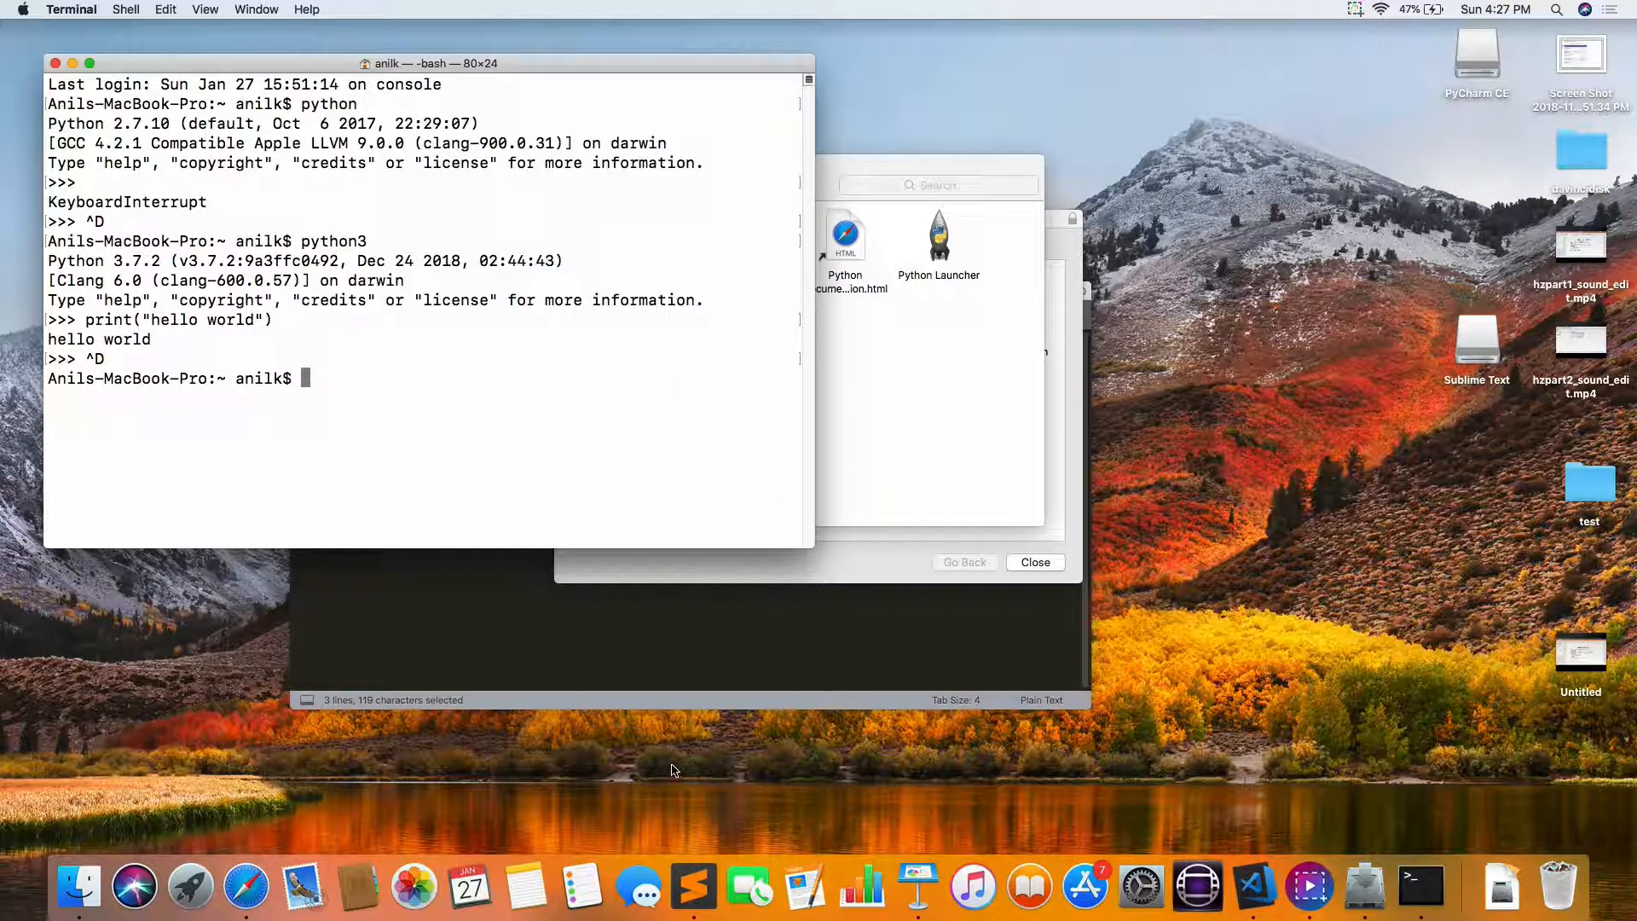
Step: Switch to Safari and look up PyCharm's Wikipedia article
click(246, 886)
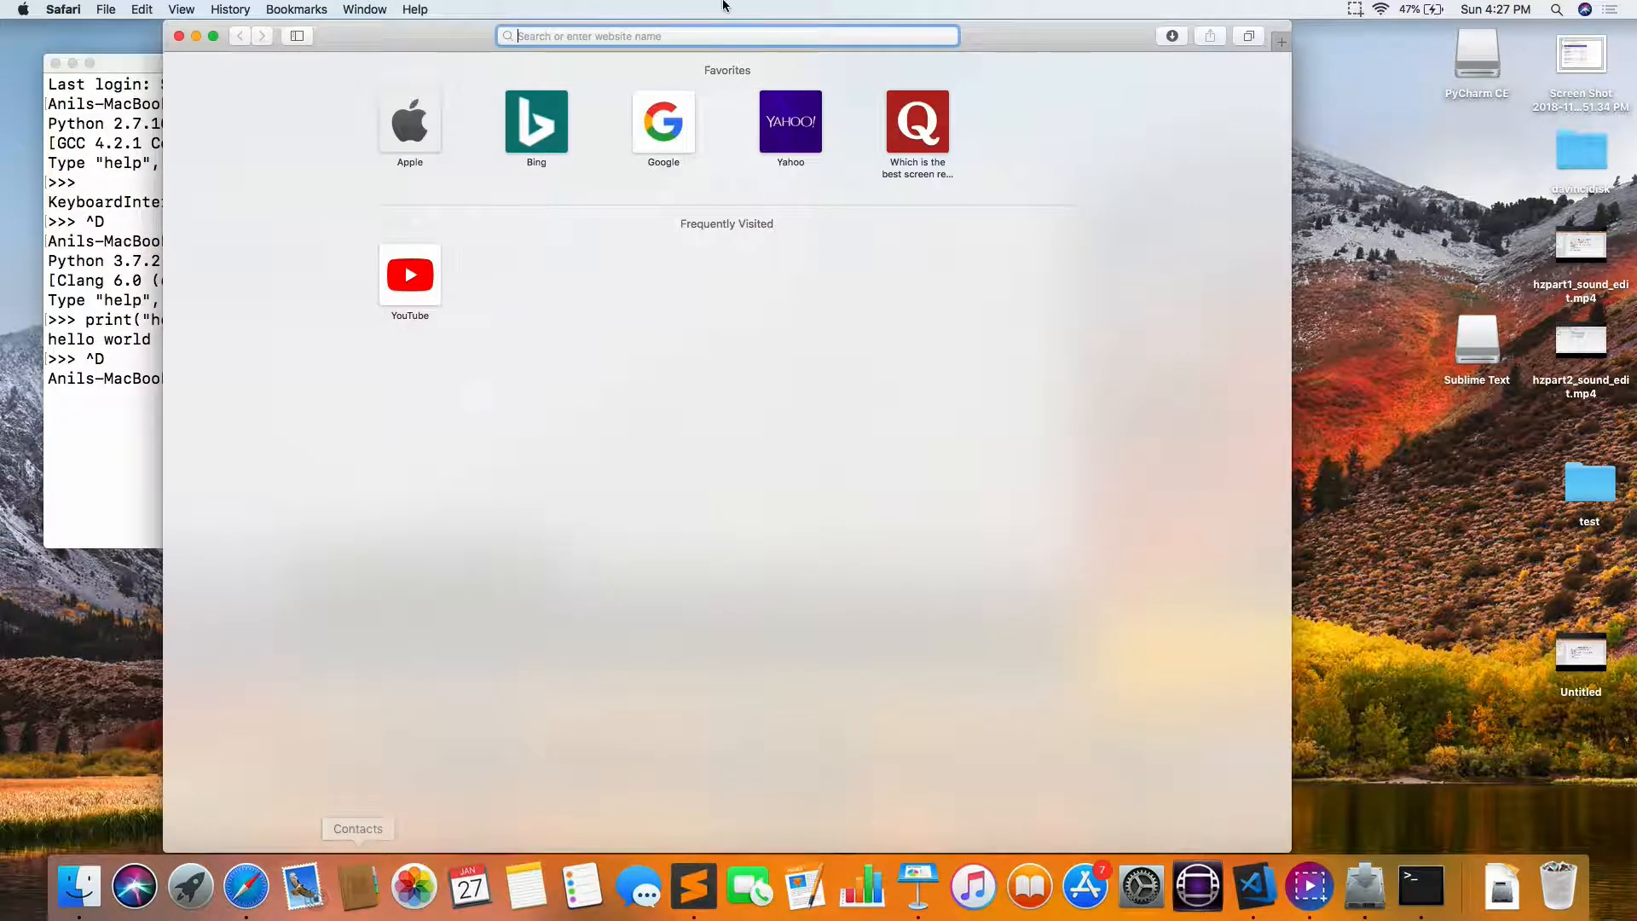
text(pychar)
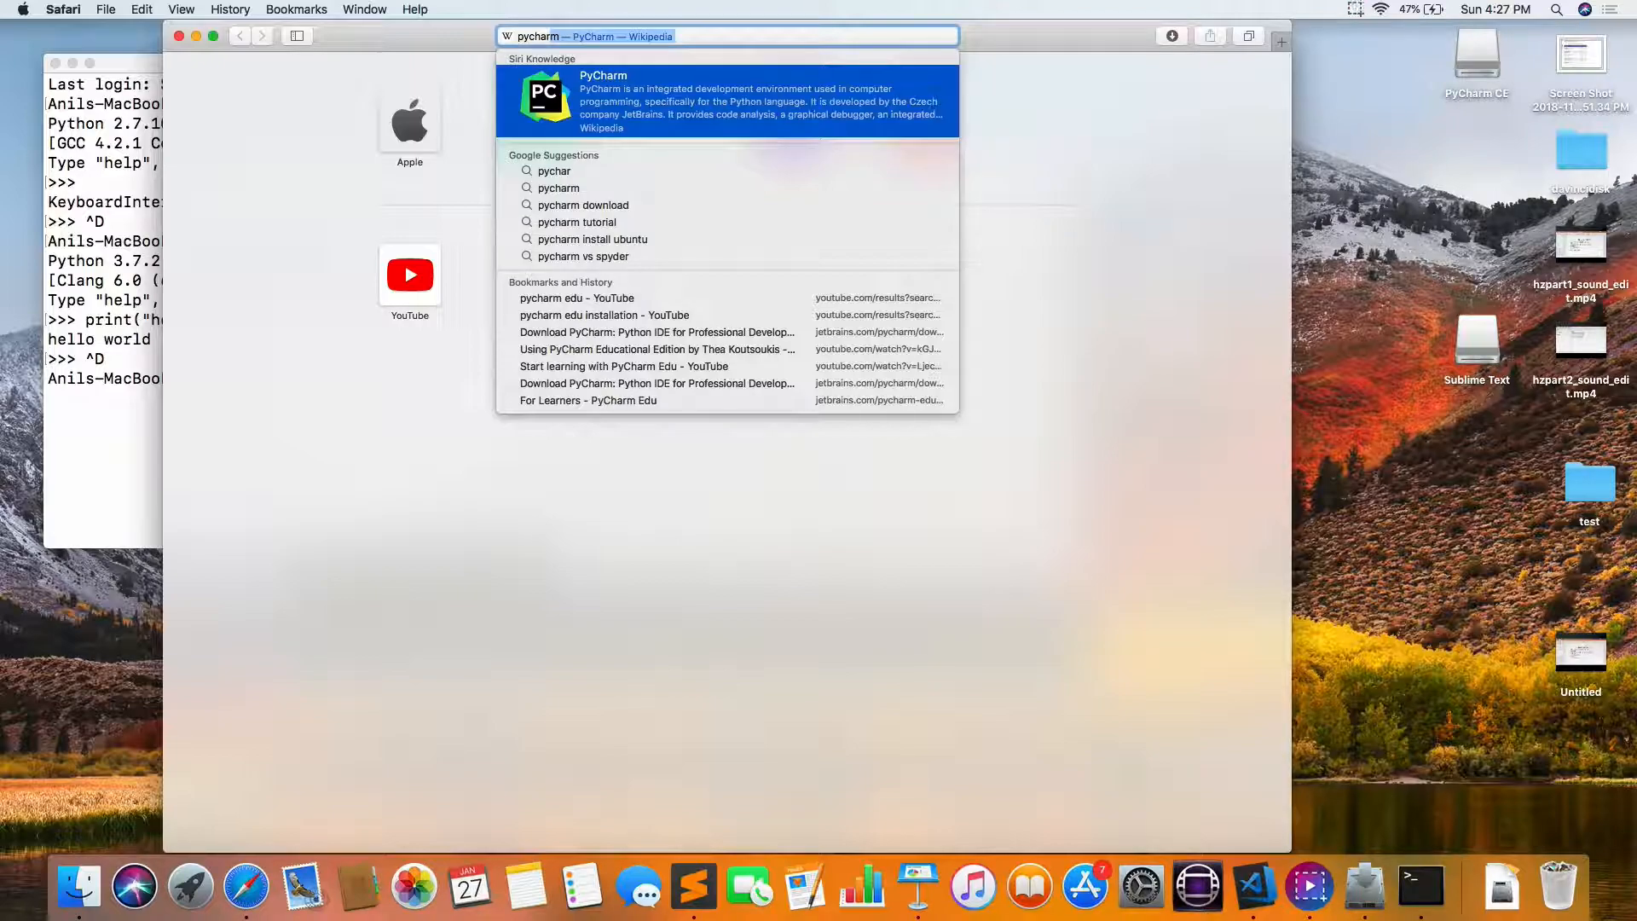
click(699, 82)
Step: Search the web for "pycharm download", view the JetBrains PyCharm download page, and put the browser window away
click(715, 41)
text(p)
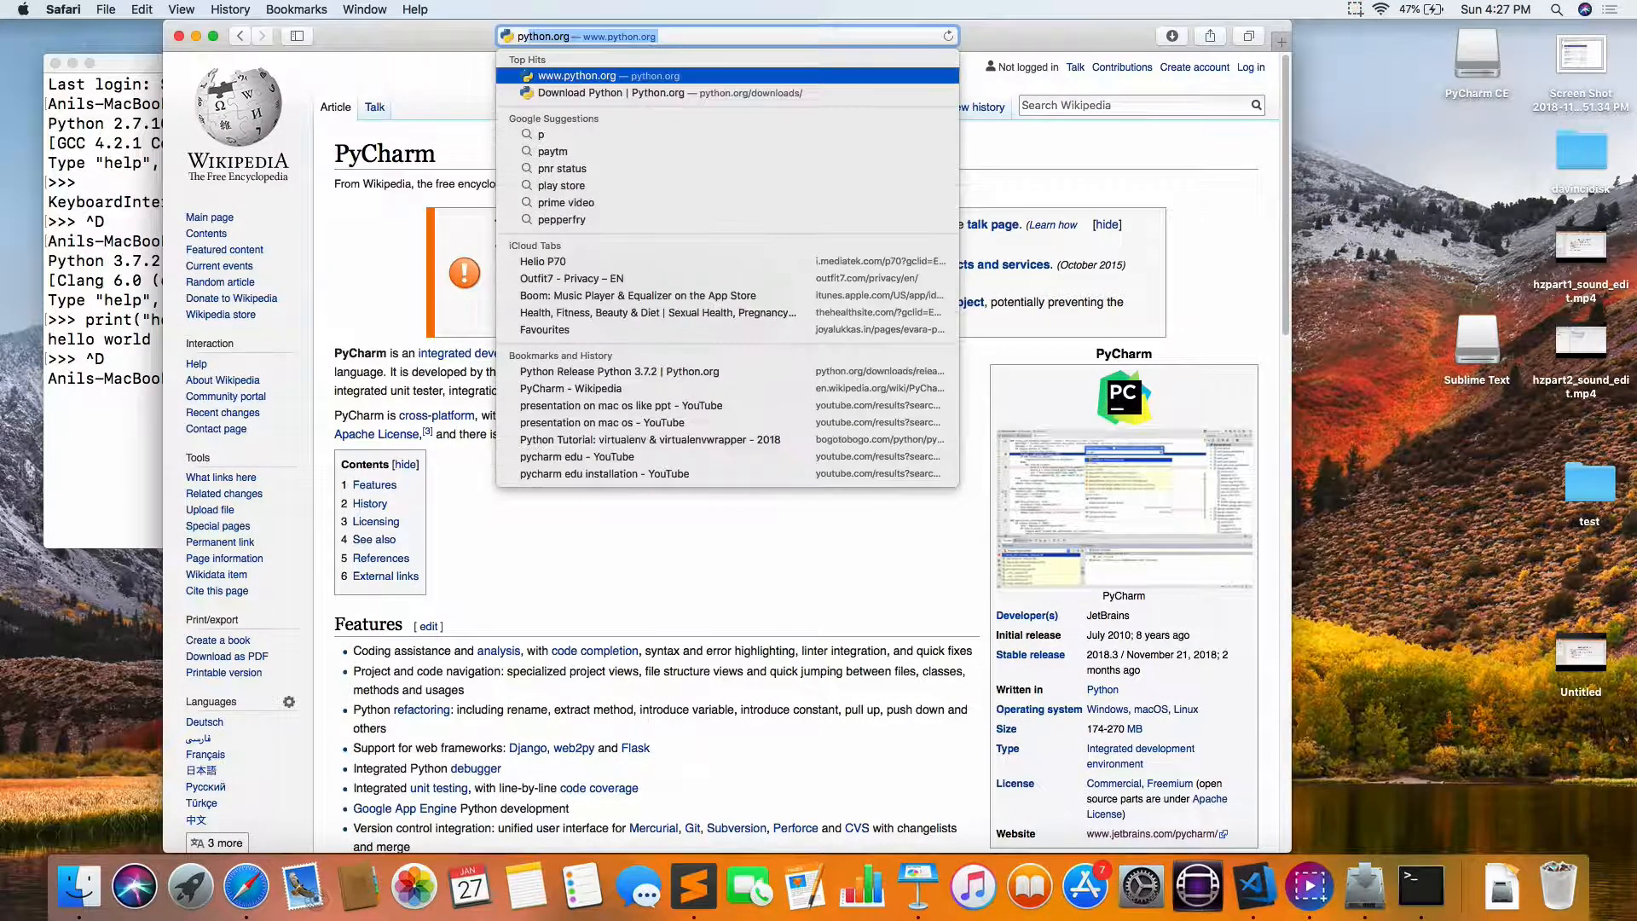
text(ycharm dow)
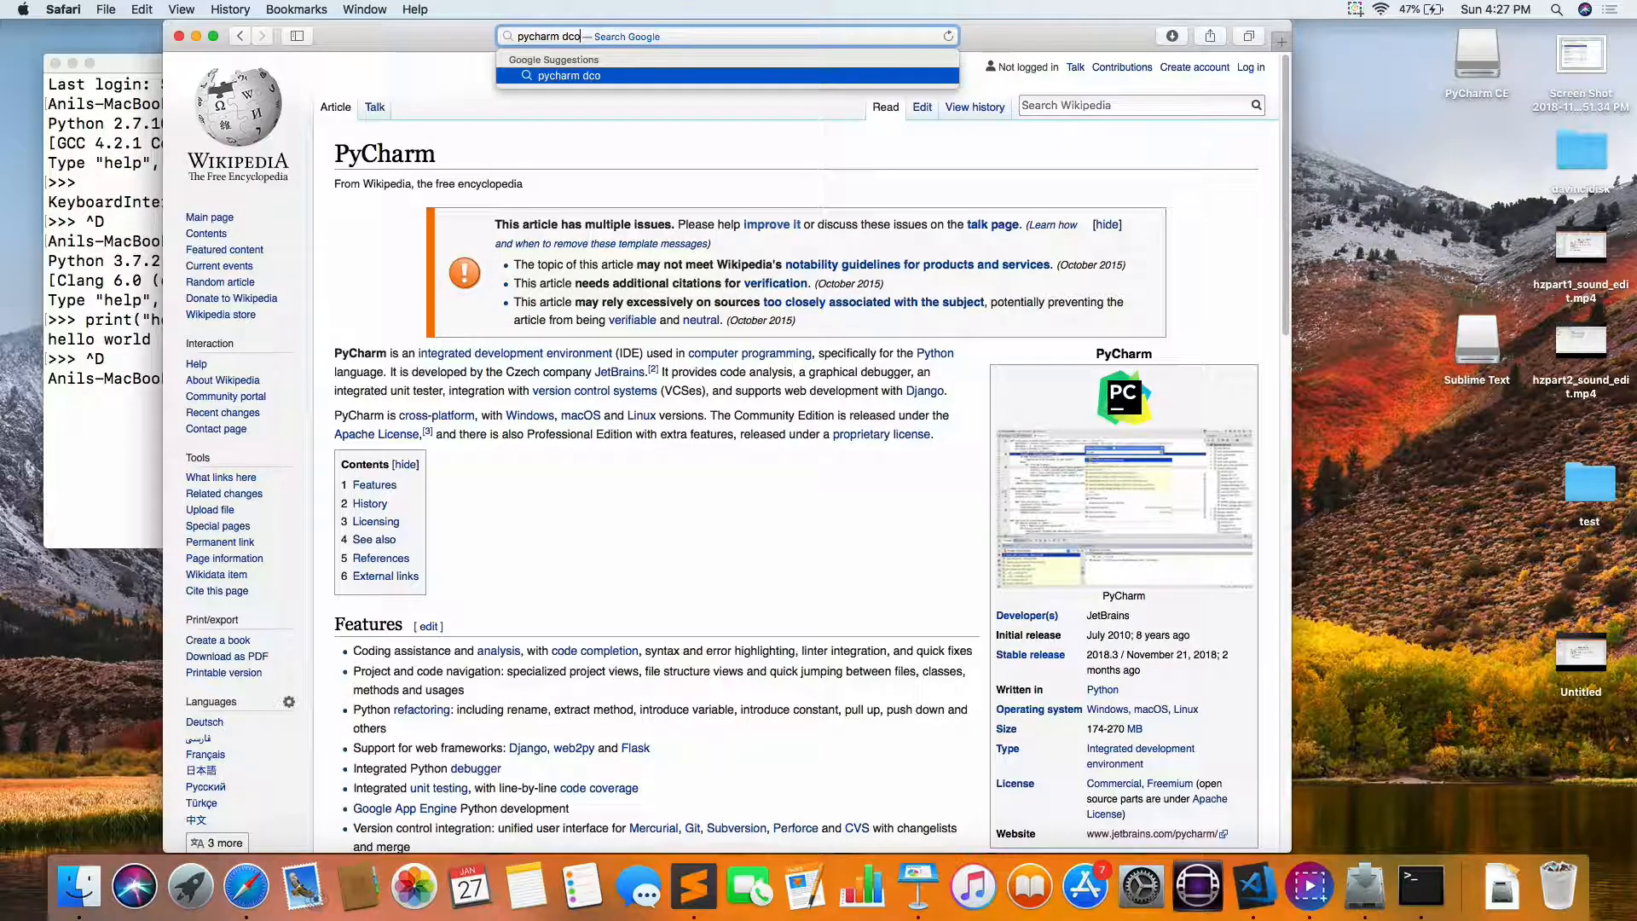
text(nload)
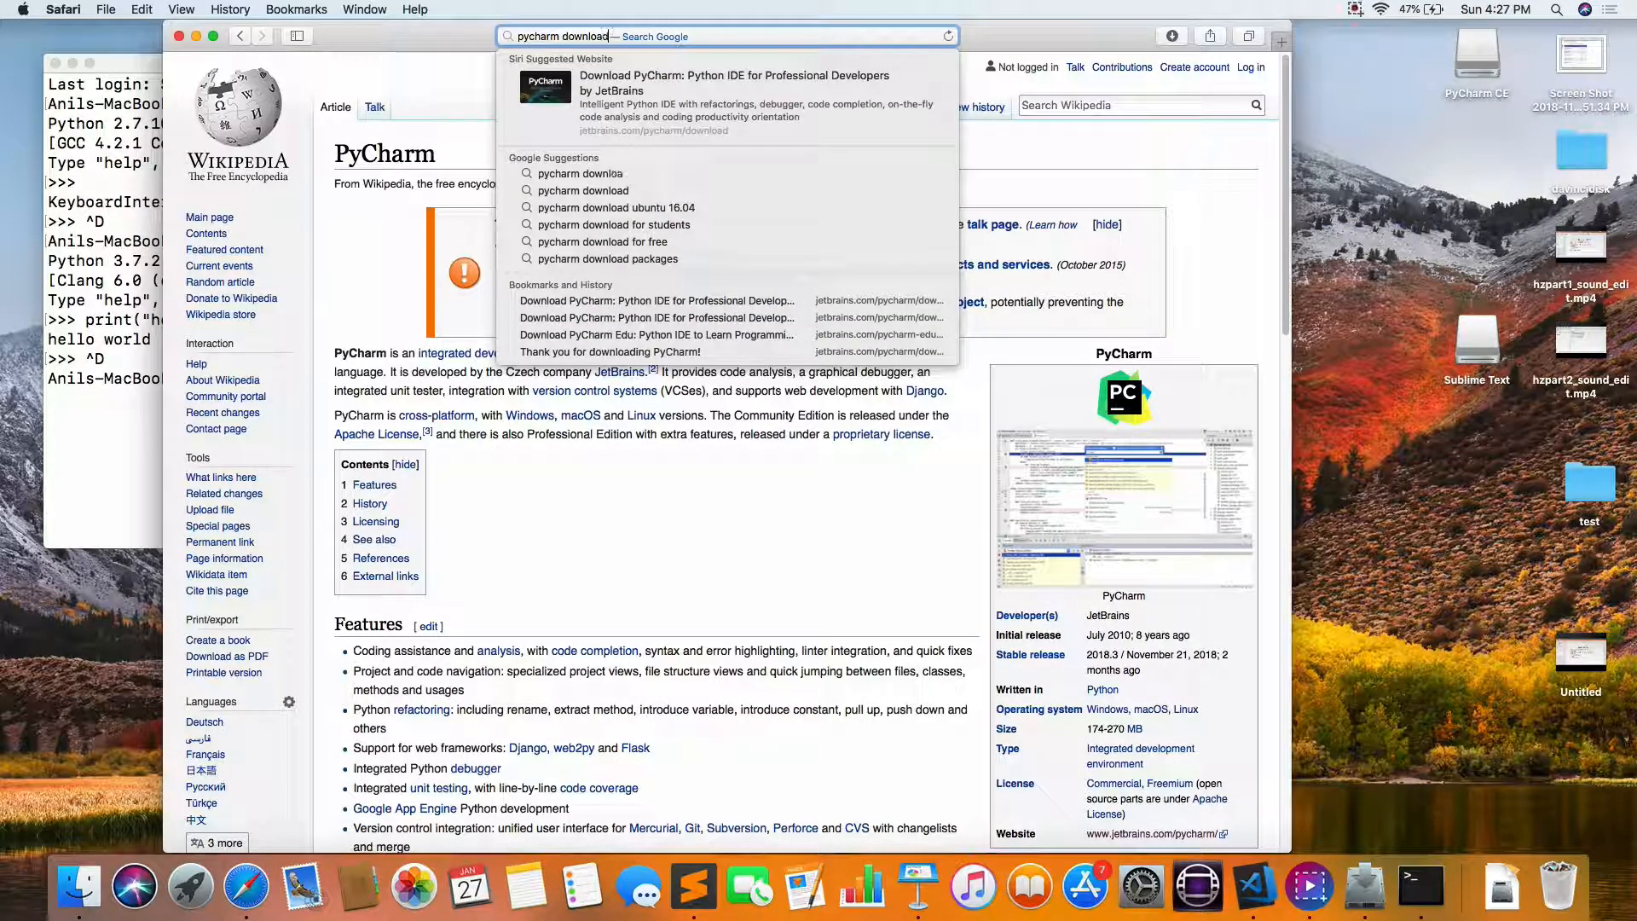
key(Return)
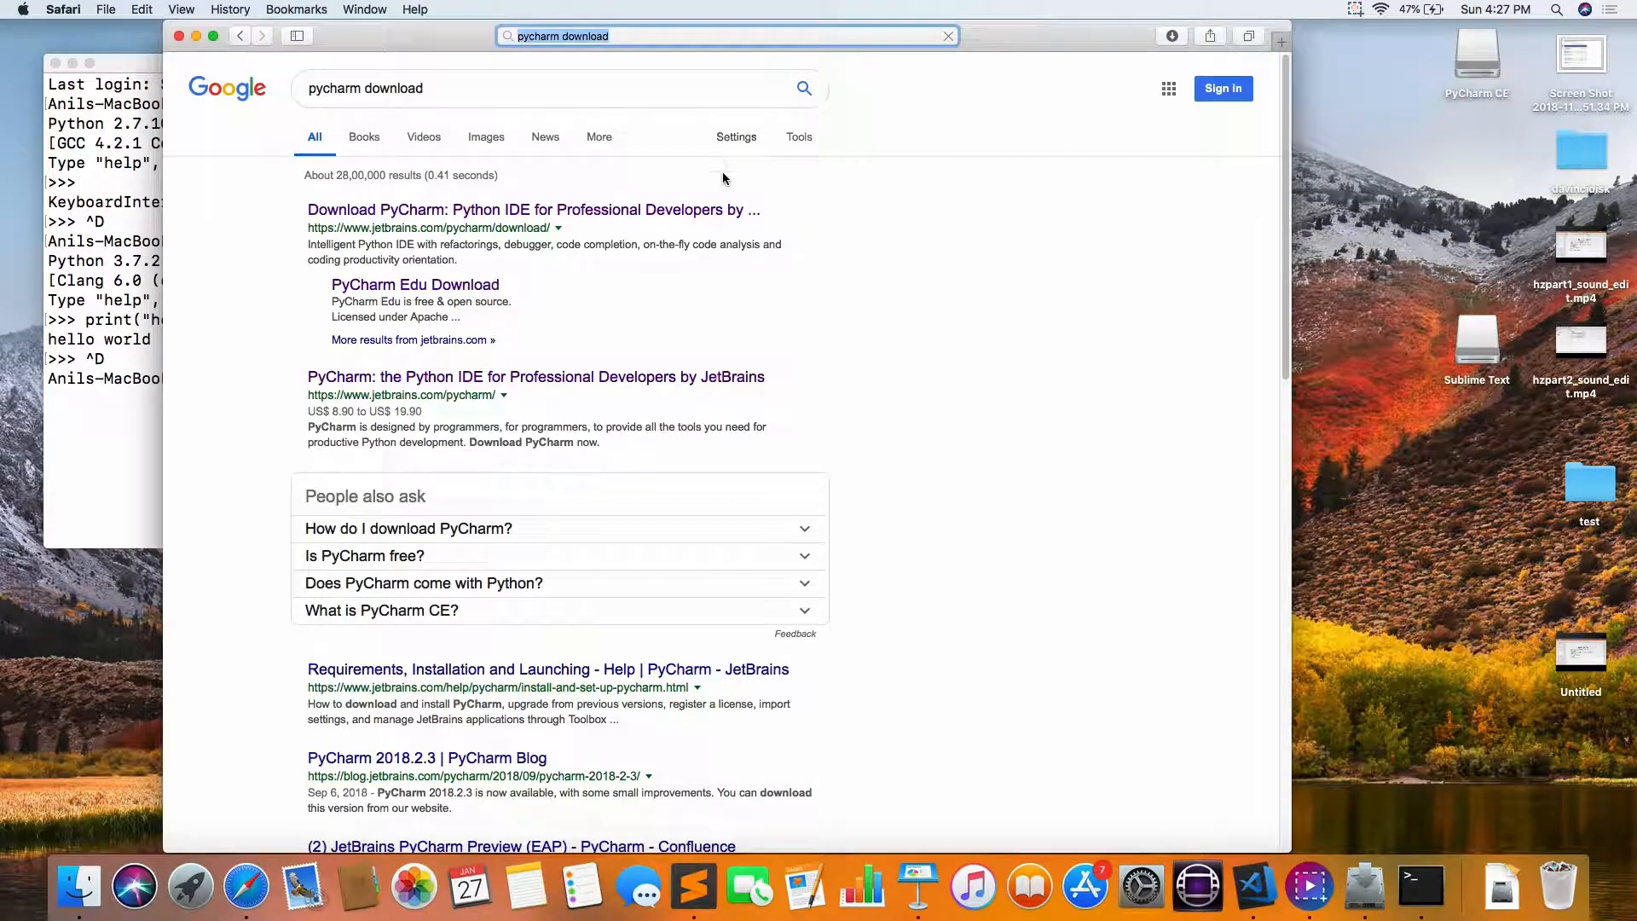
click(484, 212)
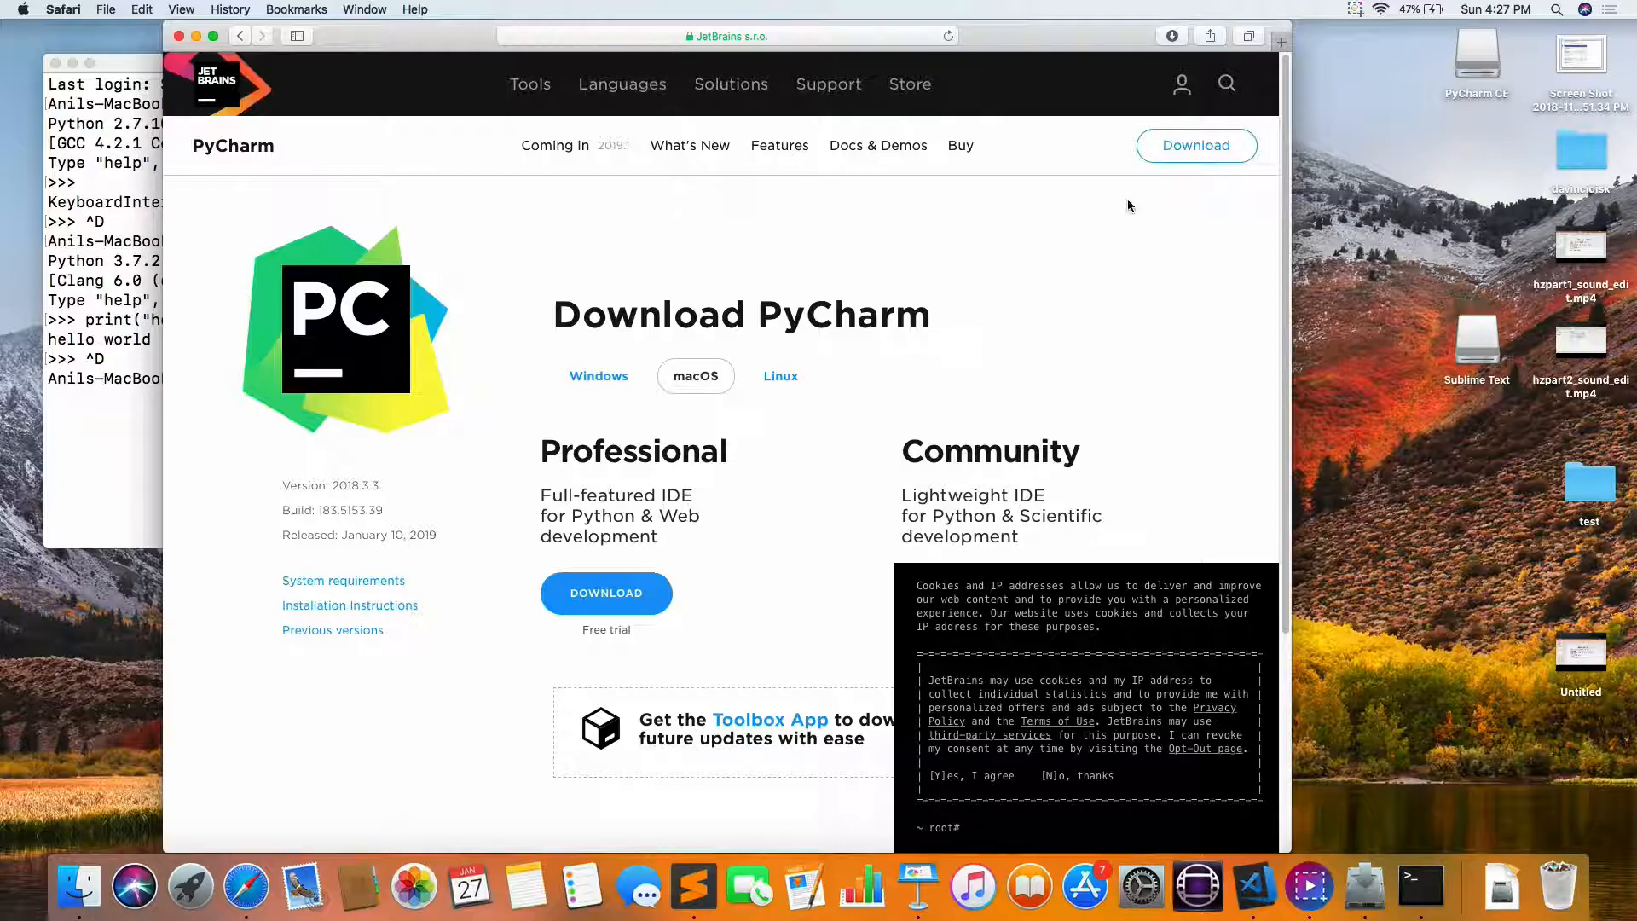
click(213, 36)
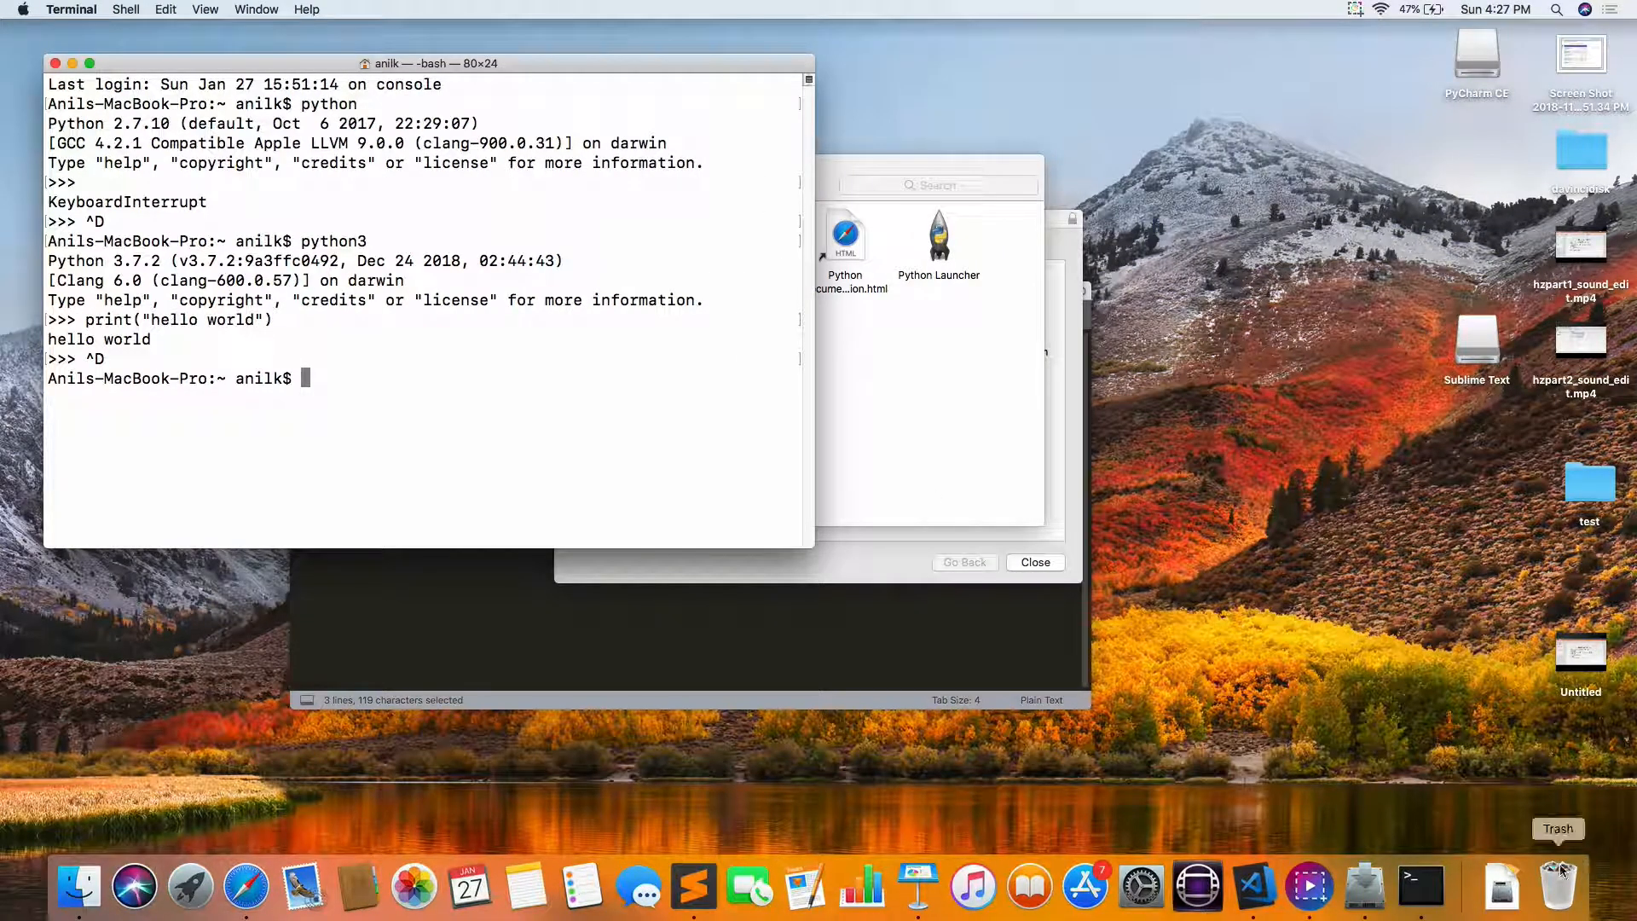
Step: Open the downloaded PyCharm CE disk image and close the Python installer, keeping its package
click(1502, 887)
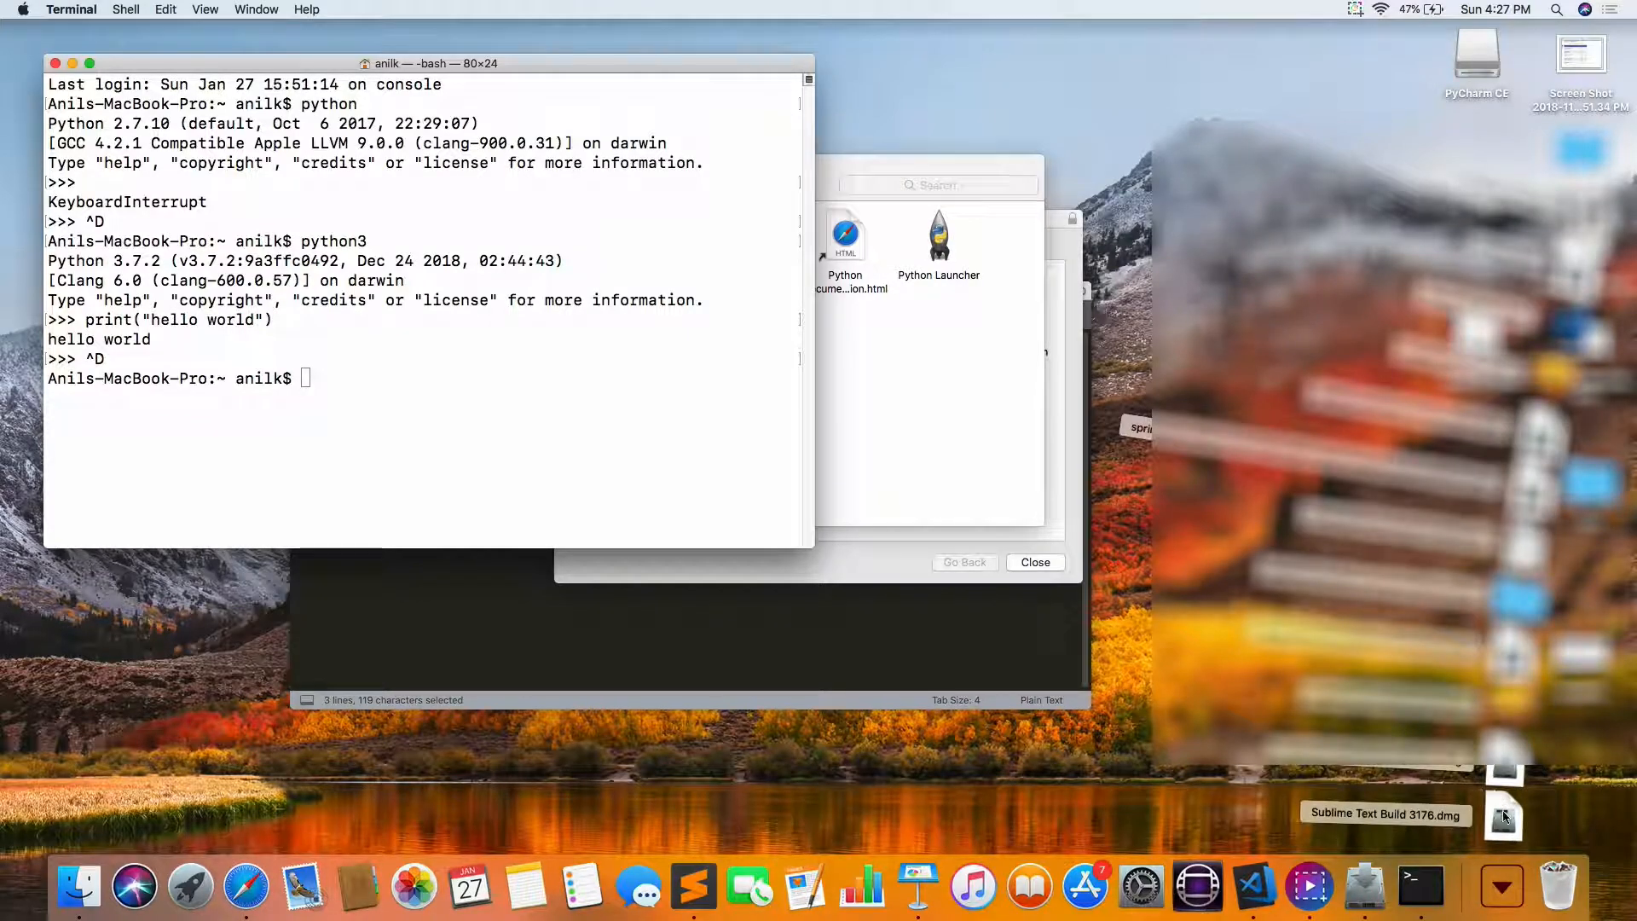
click(1504, 769)
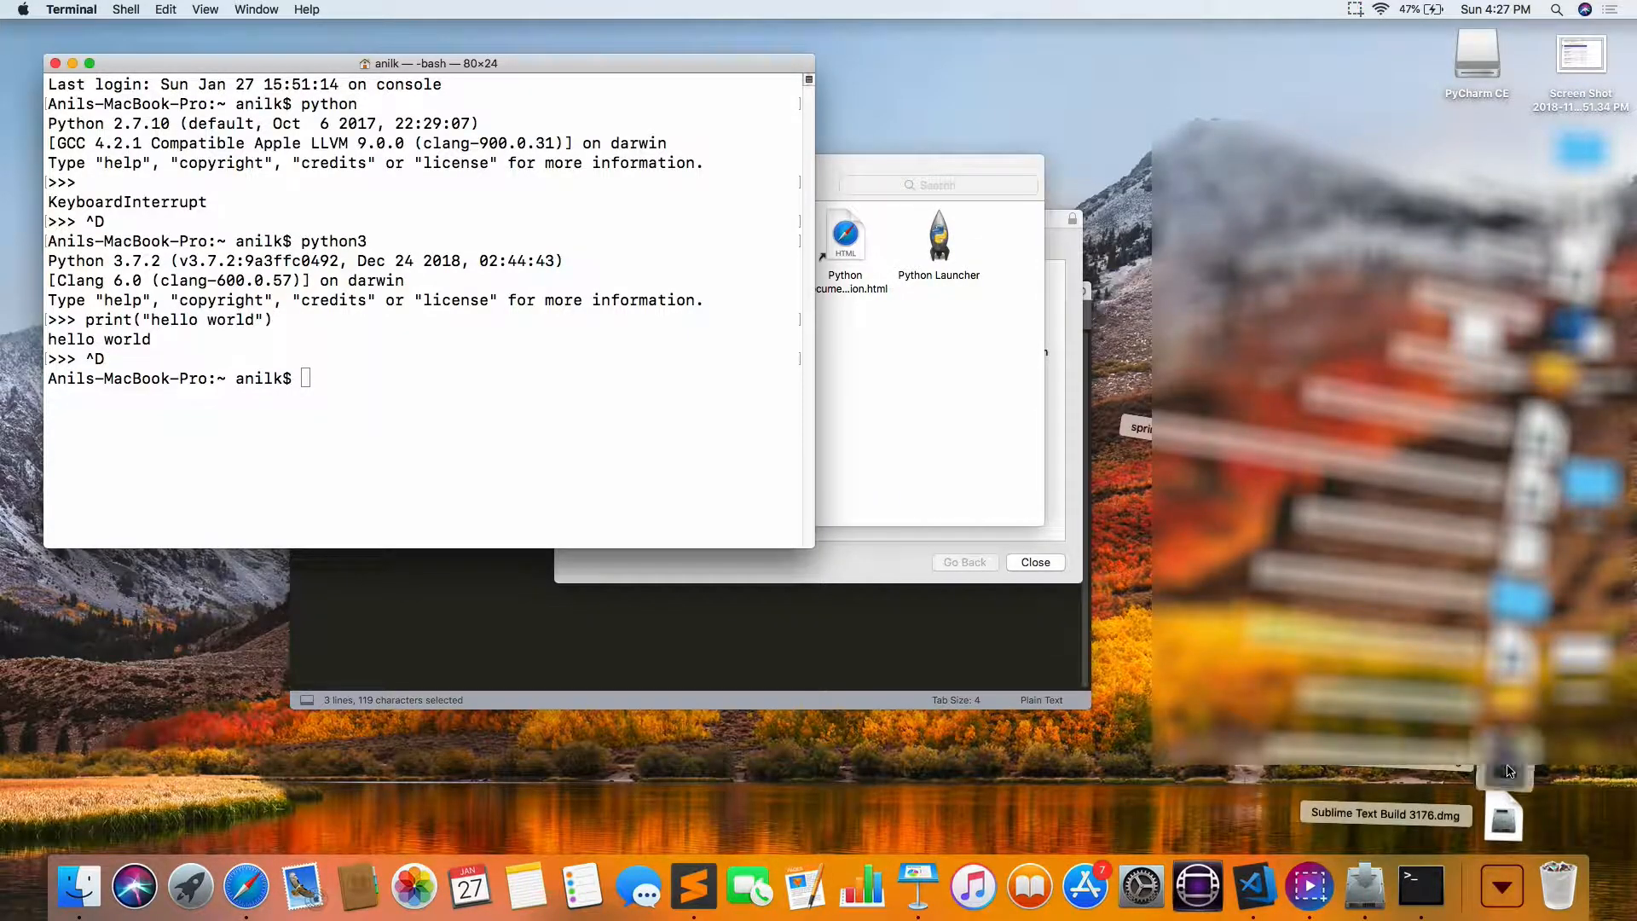
click(1035, 562)
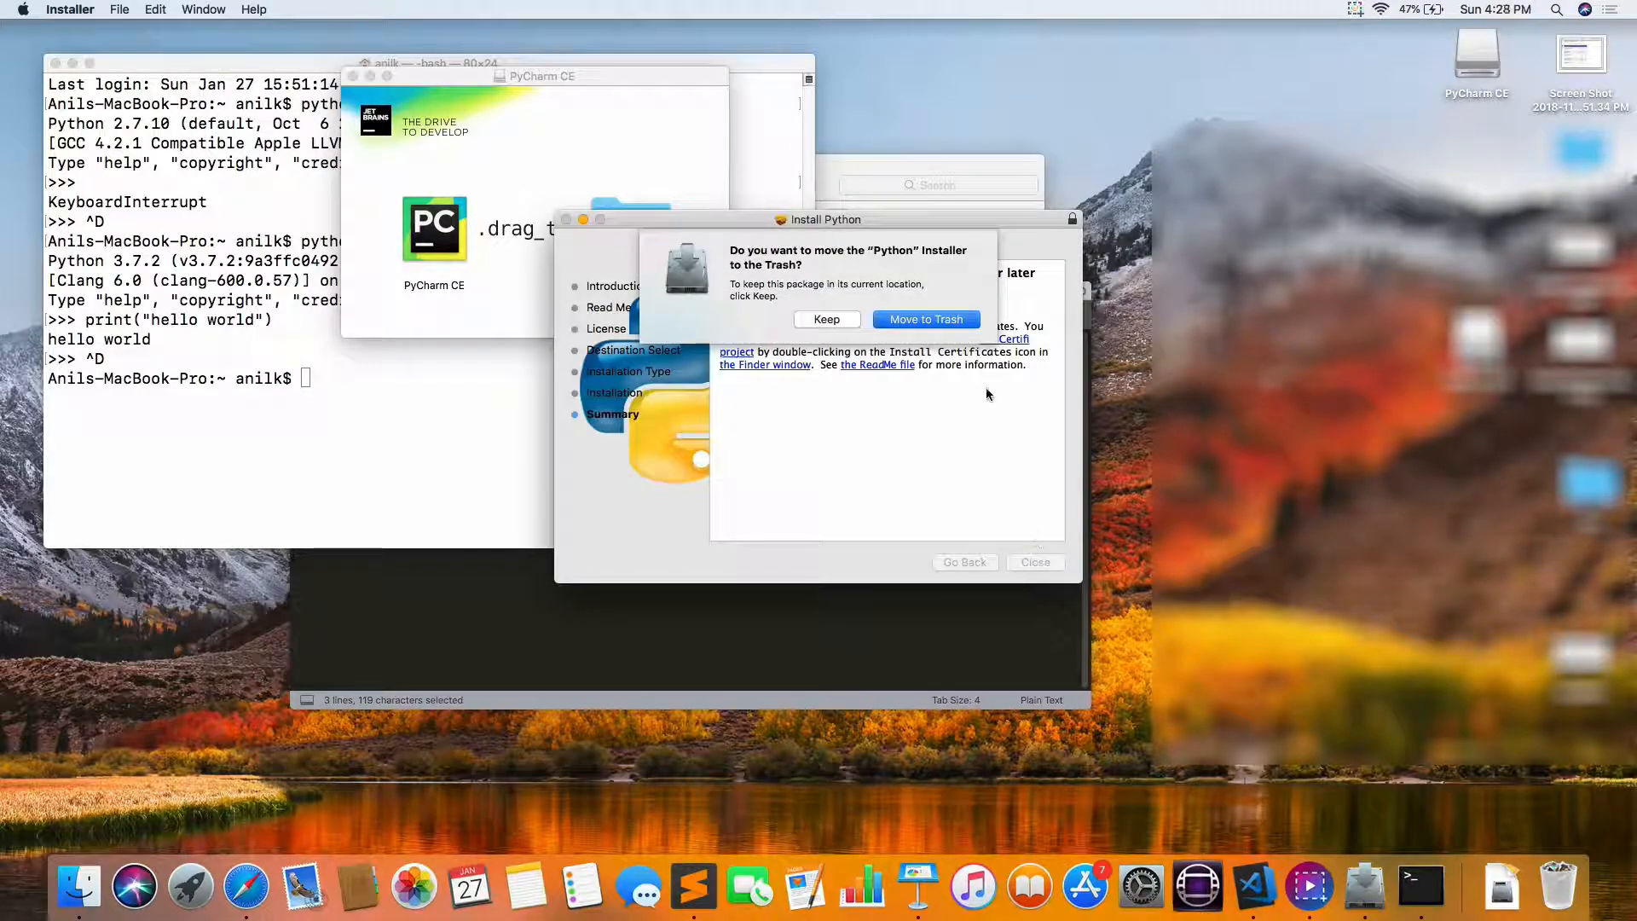
click(825, 319)
Step: Install PyCharm CE into the Applications folder, replacing the existing copy, and launch it, allowing the downloaded app to open
drag(443, 242, 641, 229)
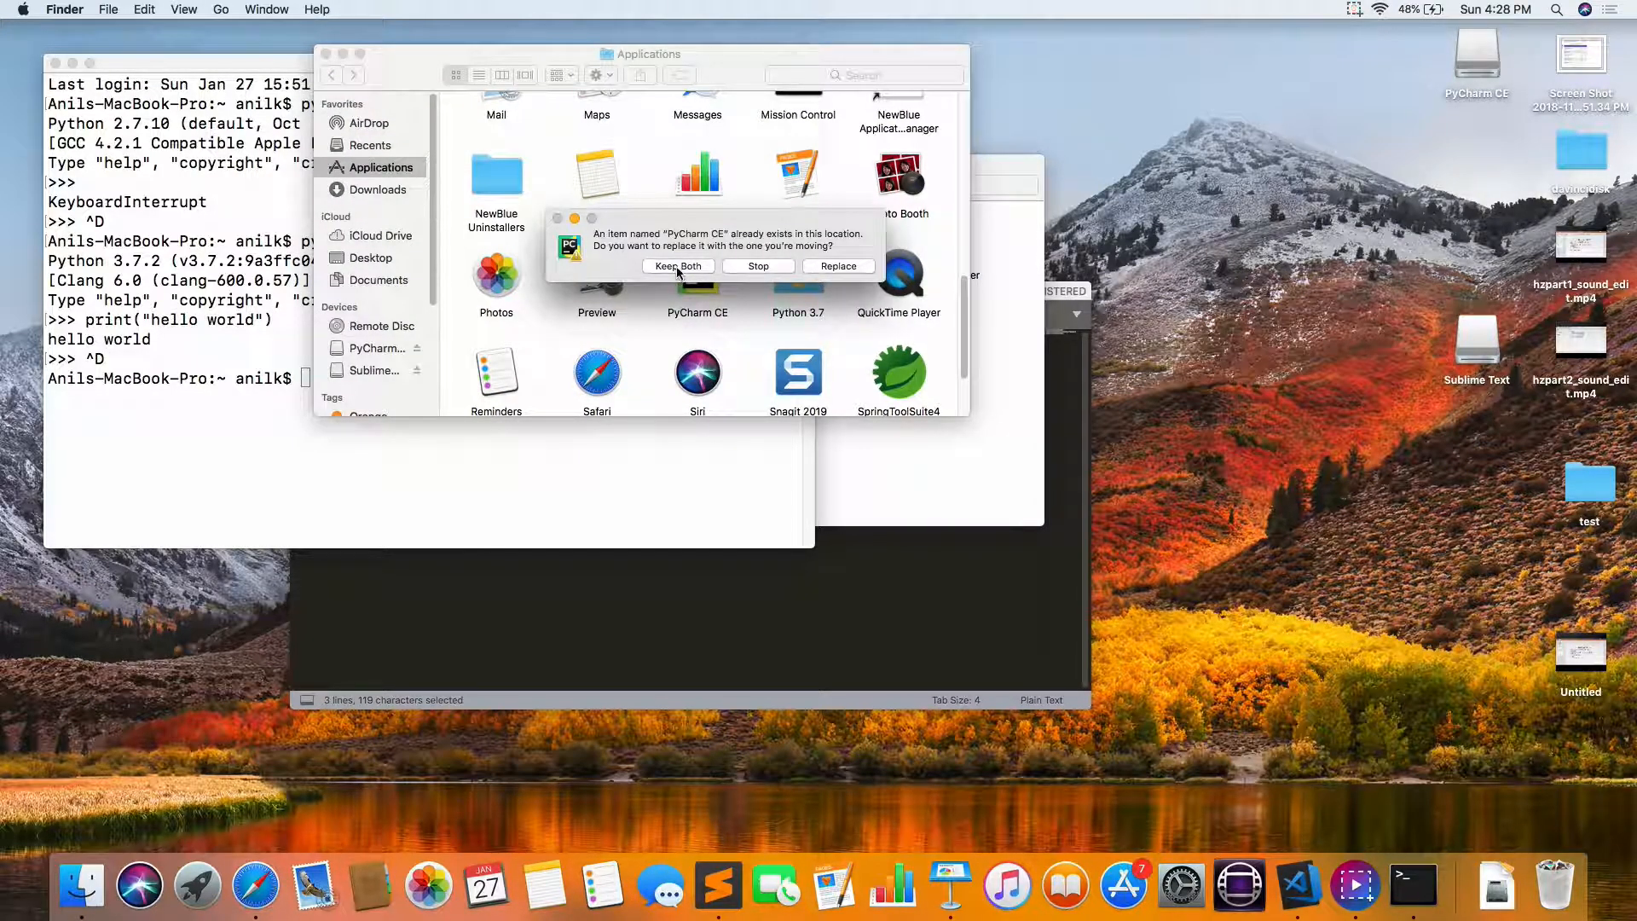
click(848, 269)
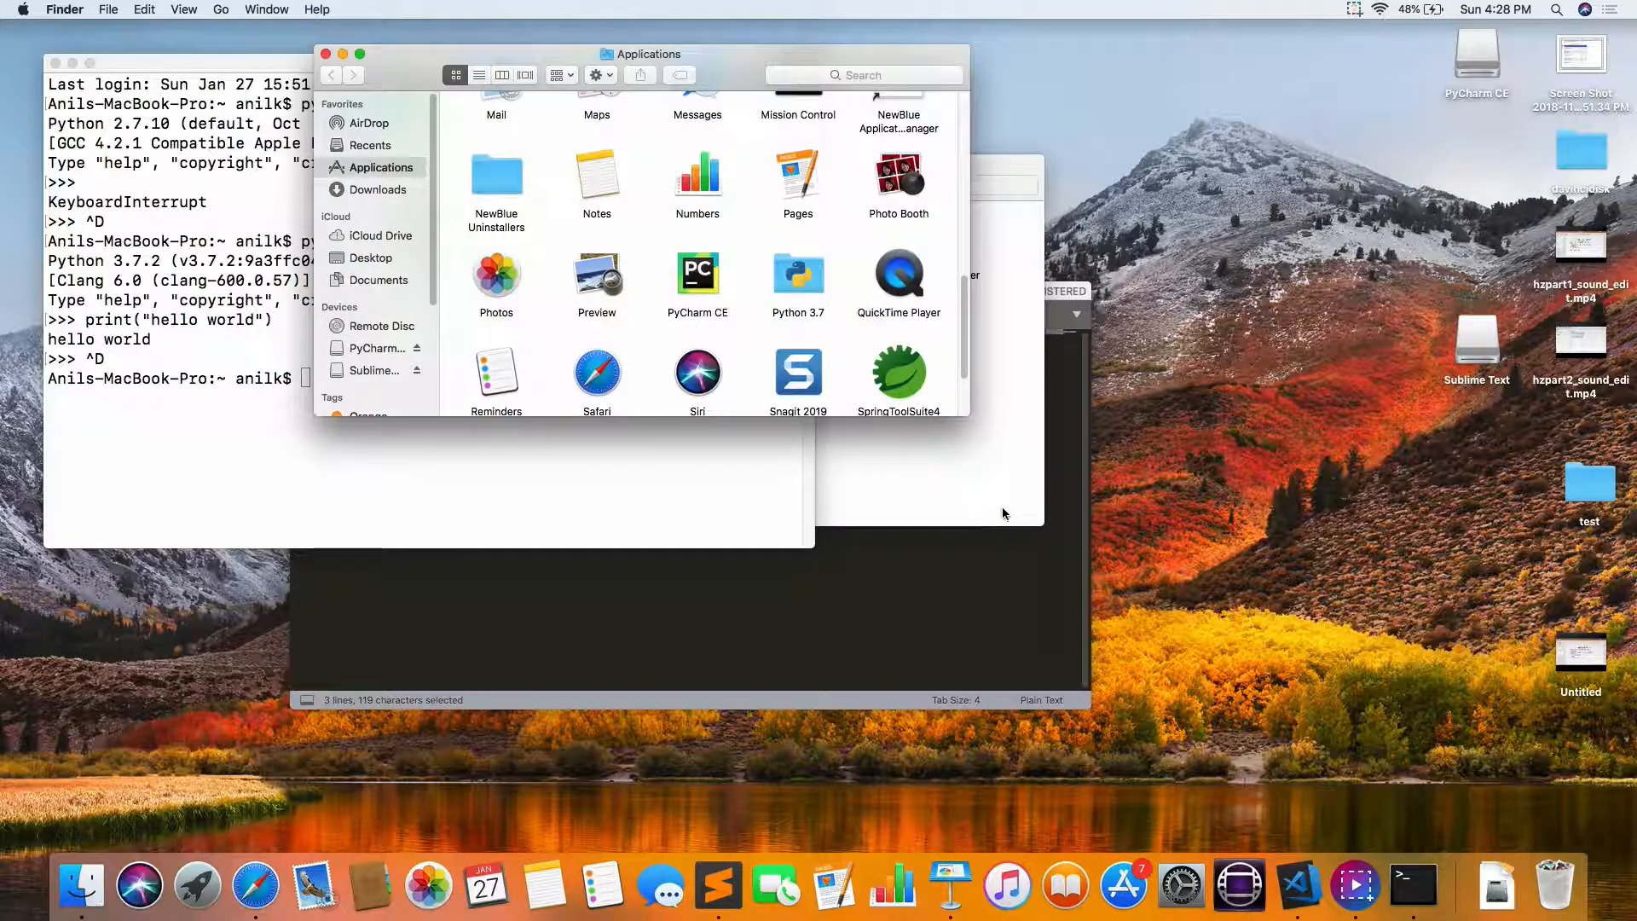
double_click(700, 277)
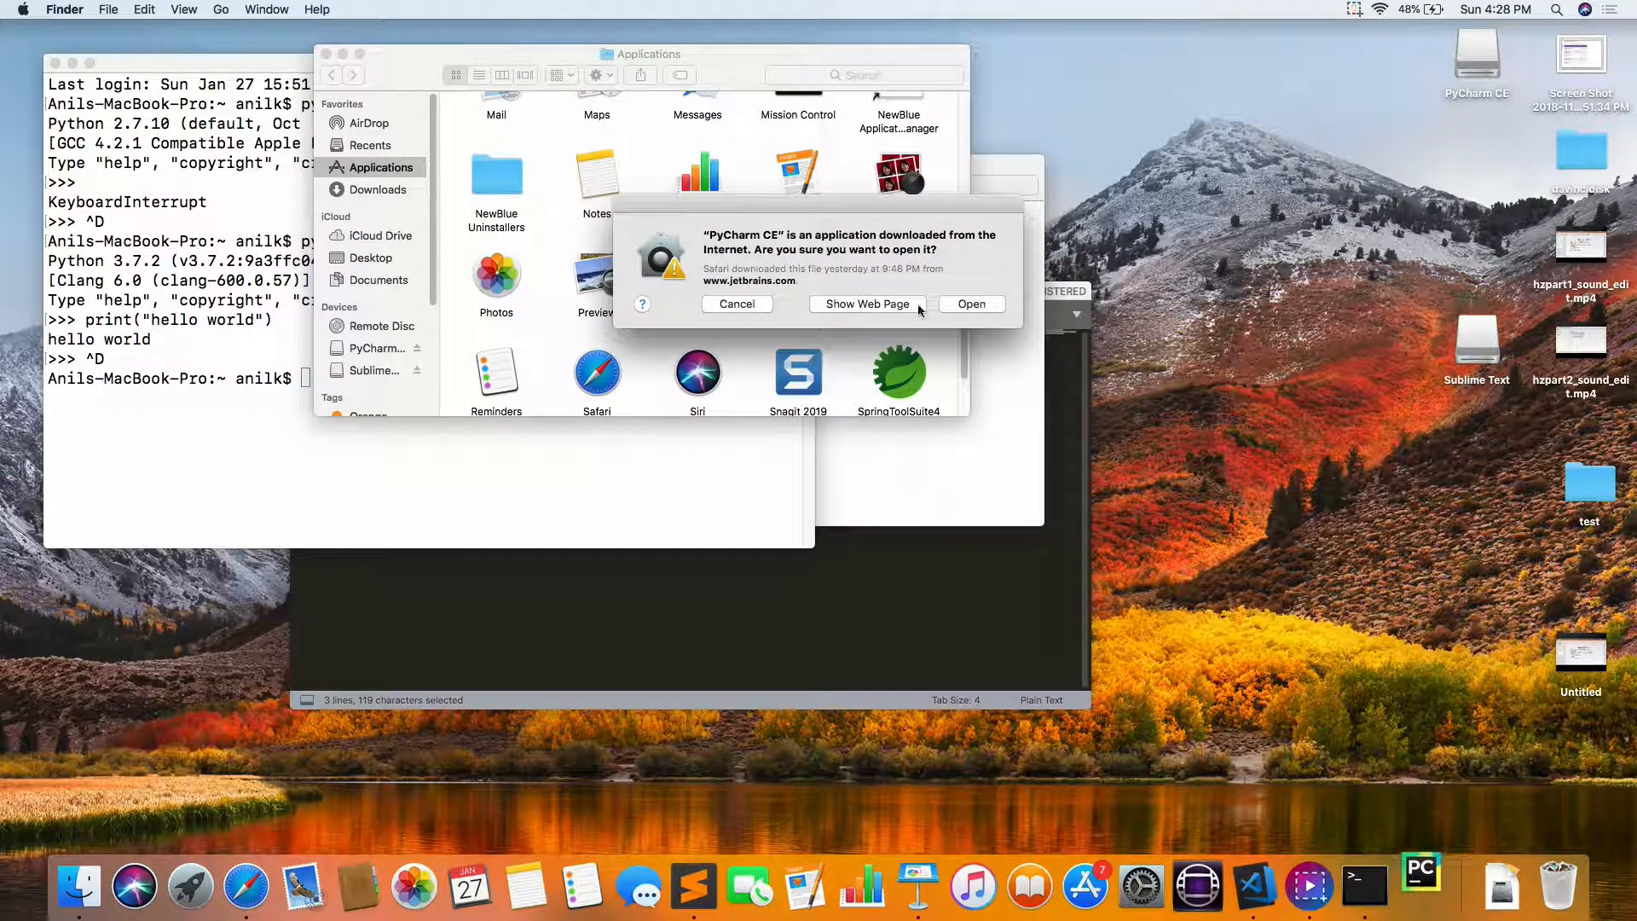
click(979, 306)
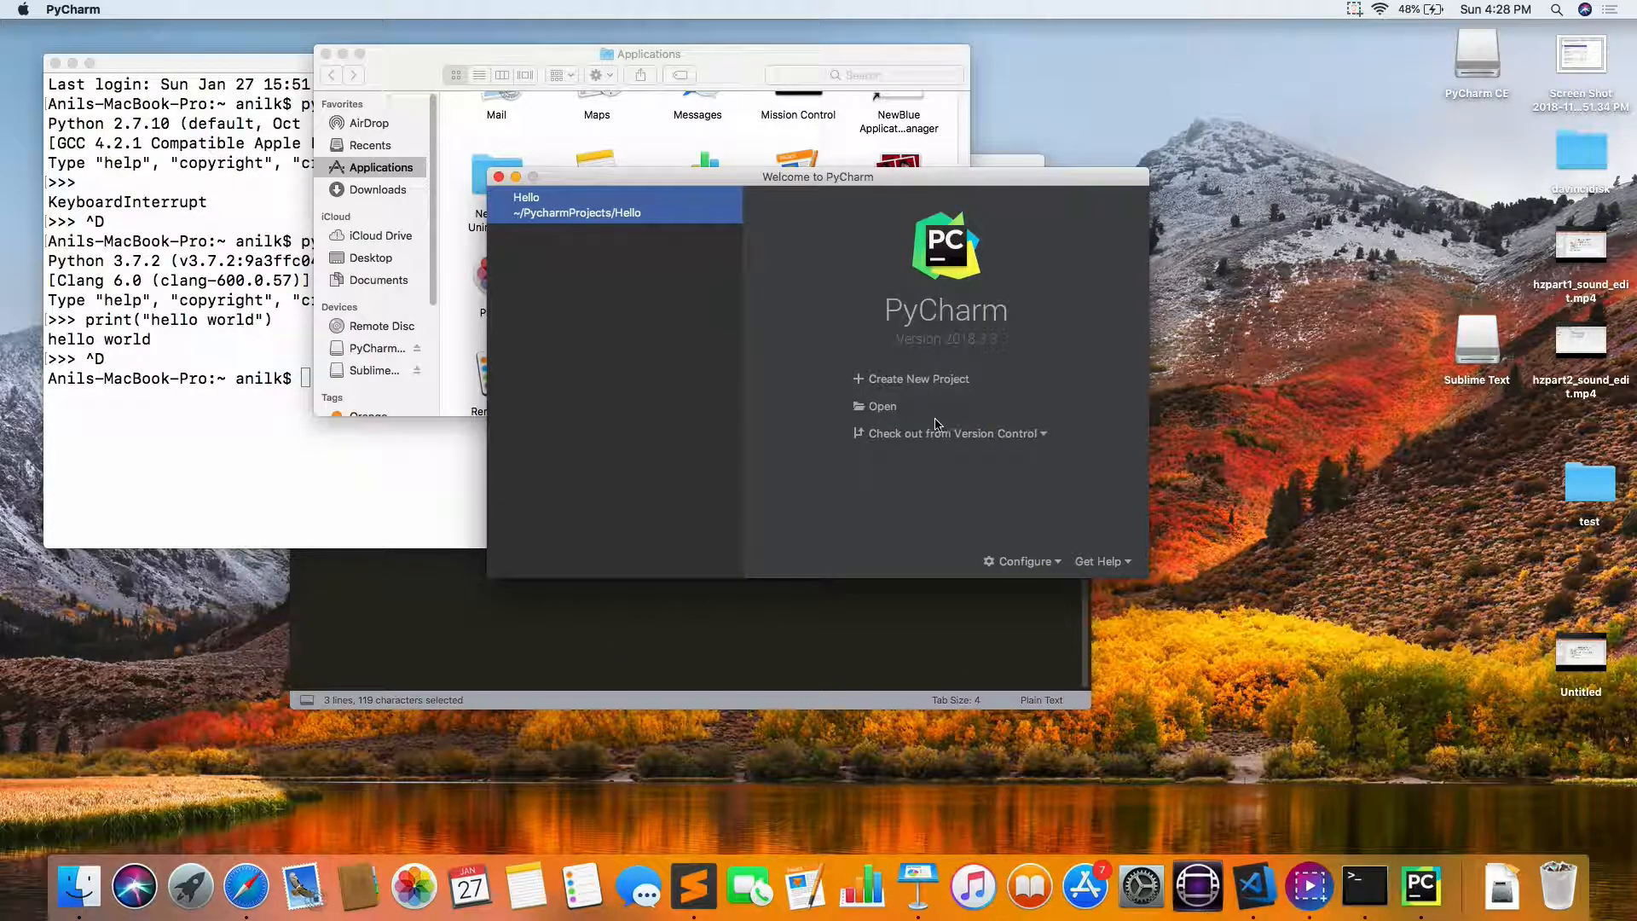
Step: Create a new PyCharm project named HelloWorld1 in PycharmProjects and dismiss the Tip of the Day
click(928, 382)
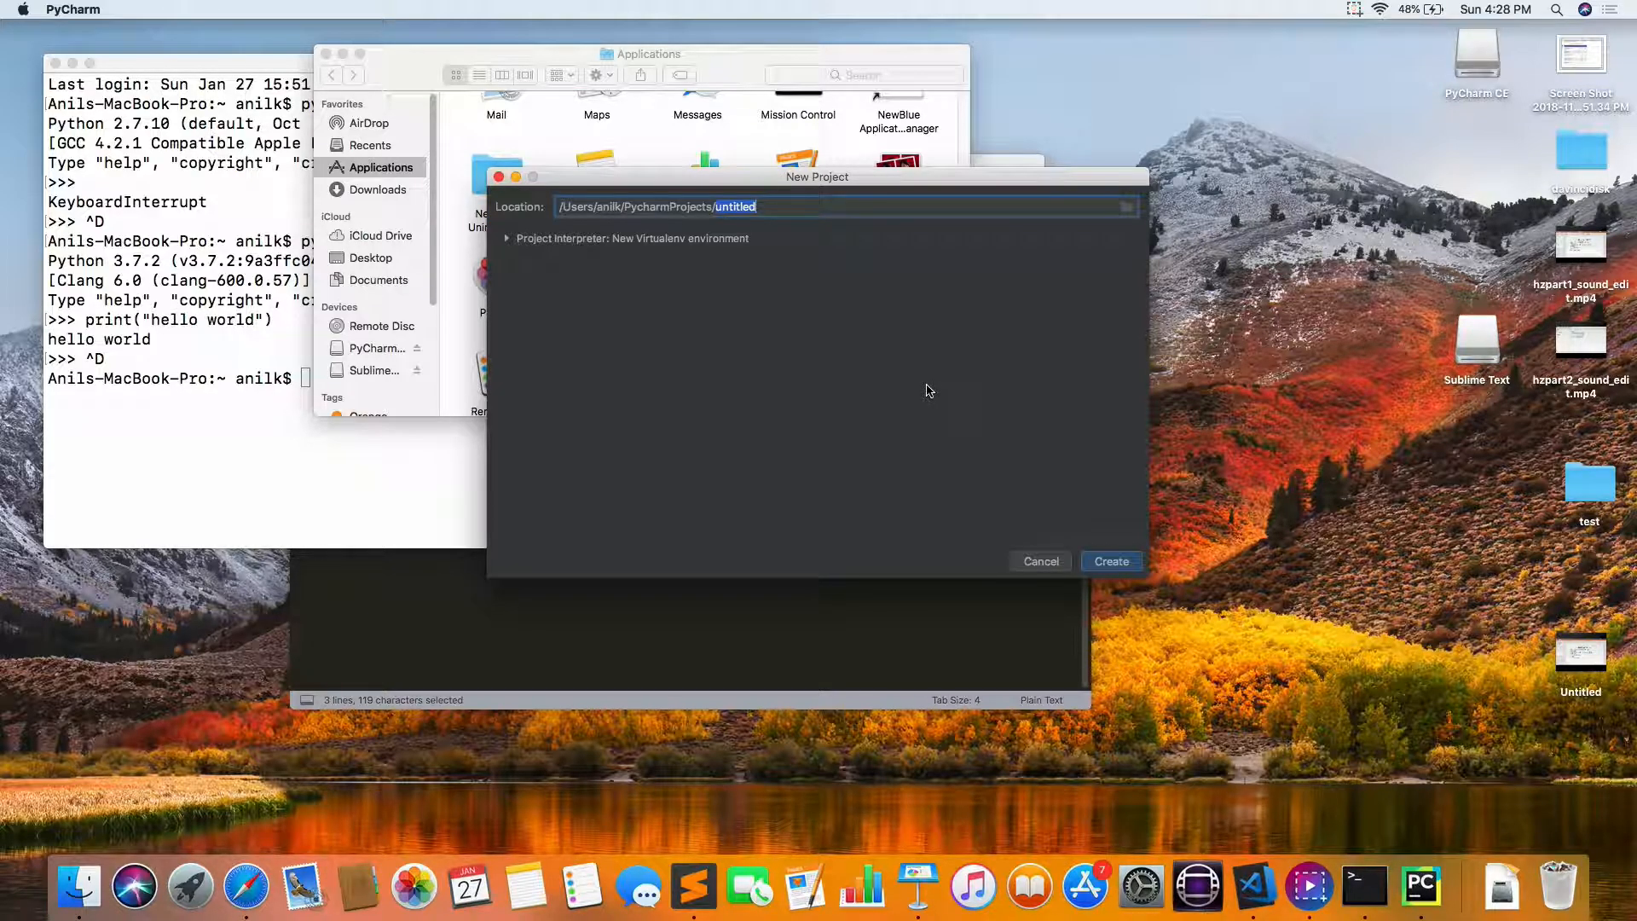
text(HelloWir)
text(or)
text(ld1)
click(1111, 562)
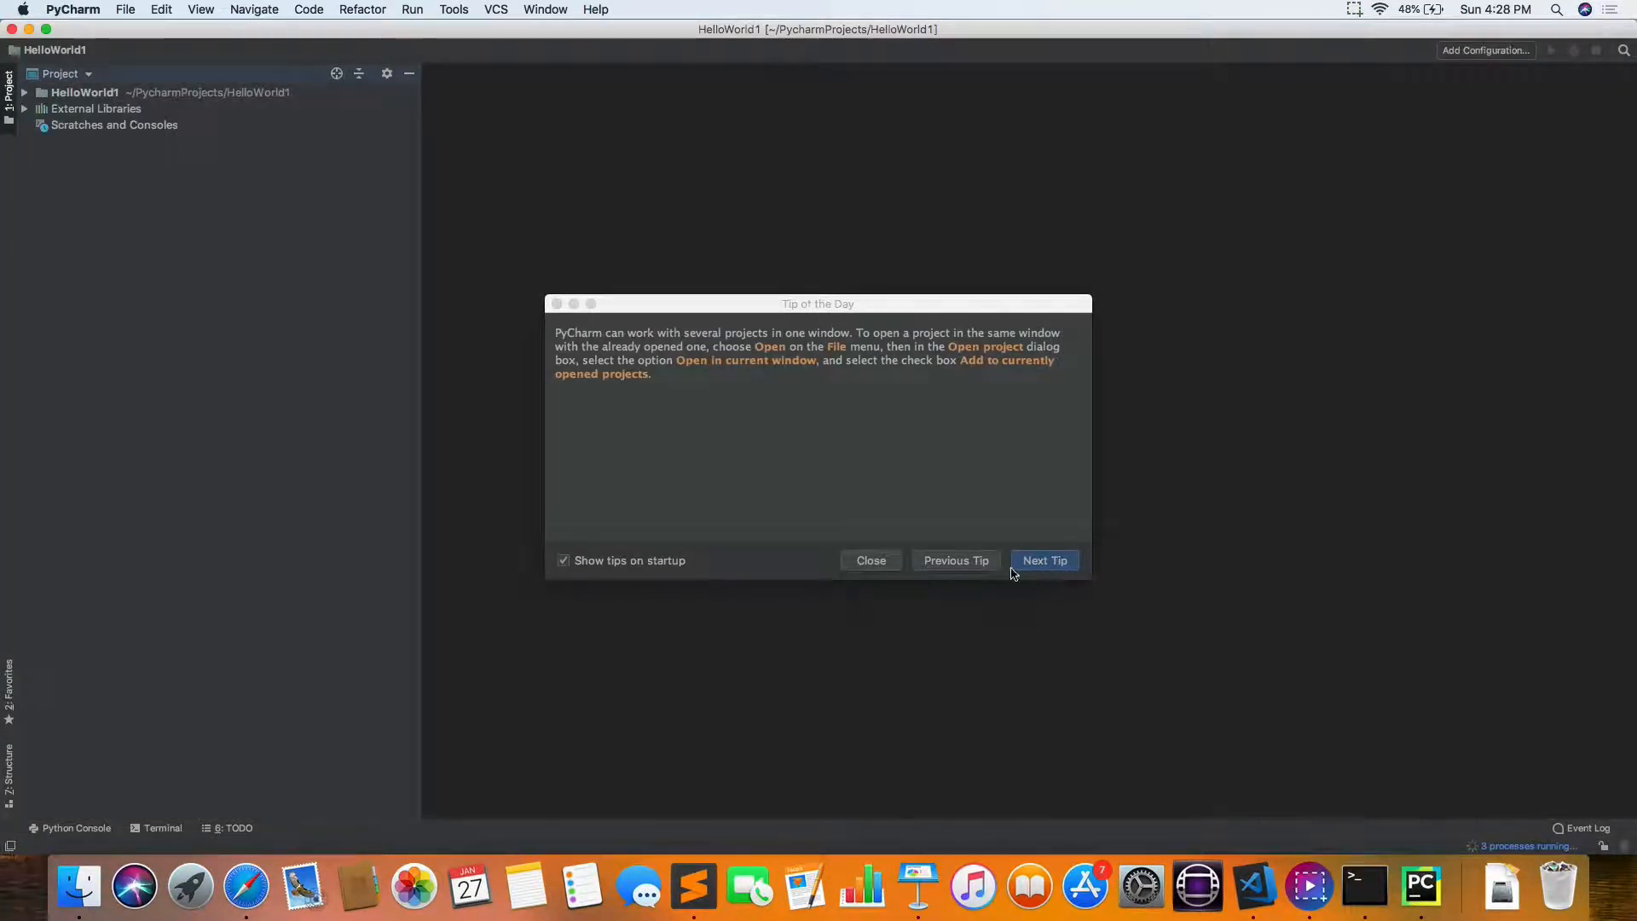
click(883, 568)
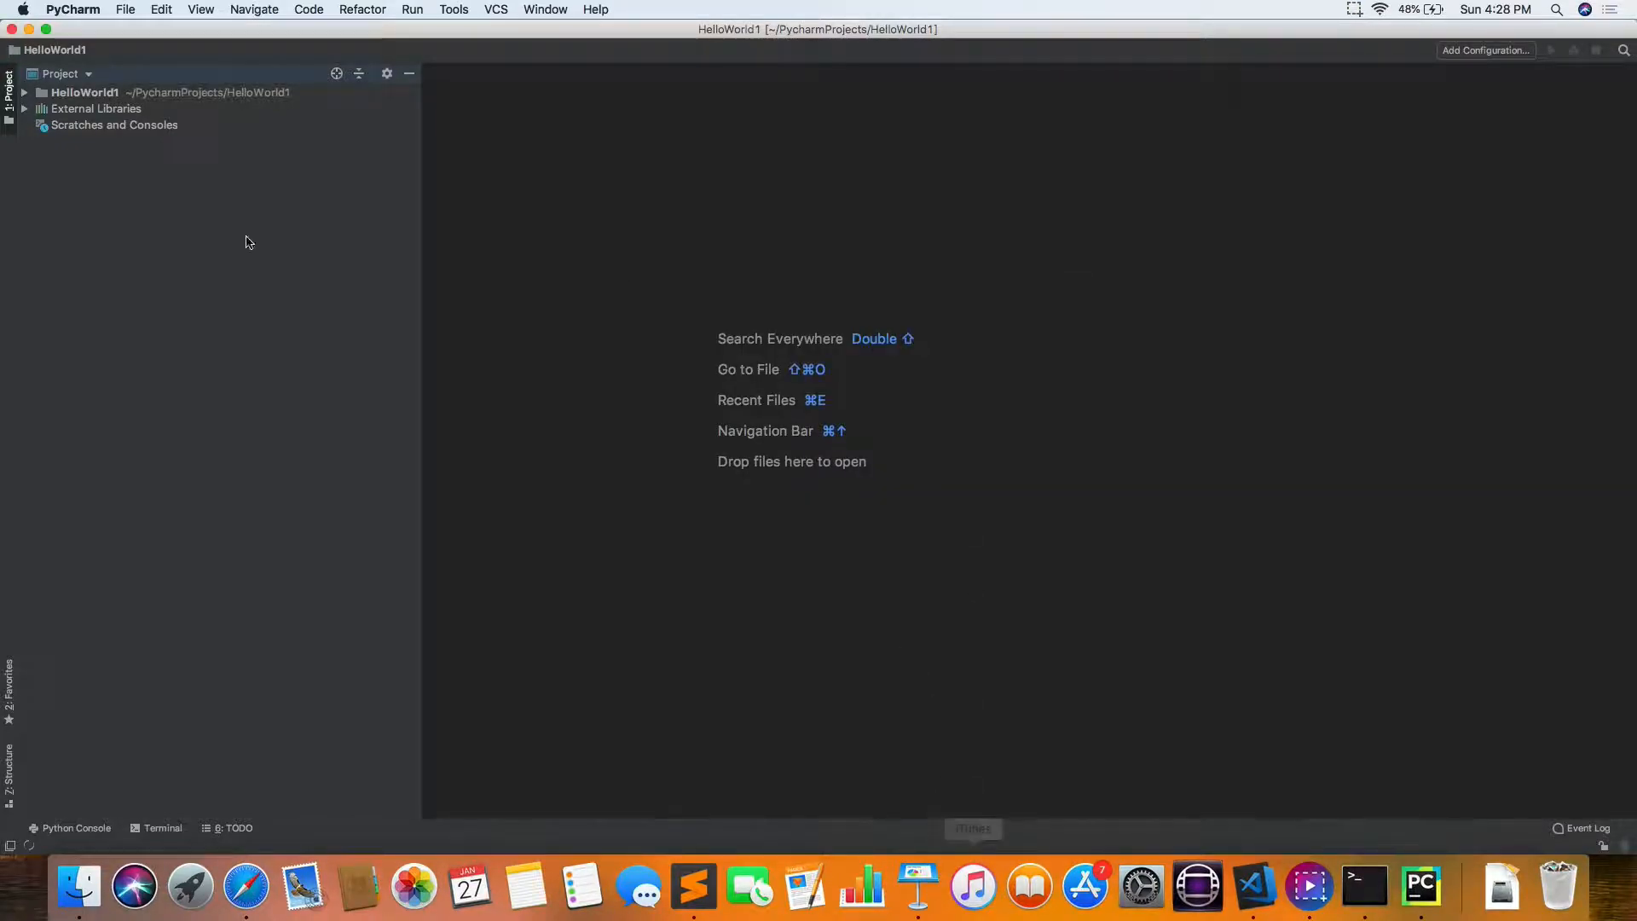
Step: Expand the HelloWorld1 project and its venv folder, and create a Python file named hello in the project root
click(24, 92)
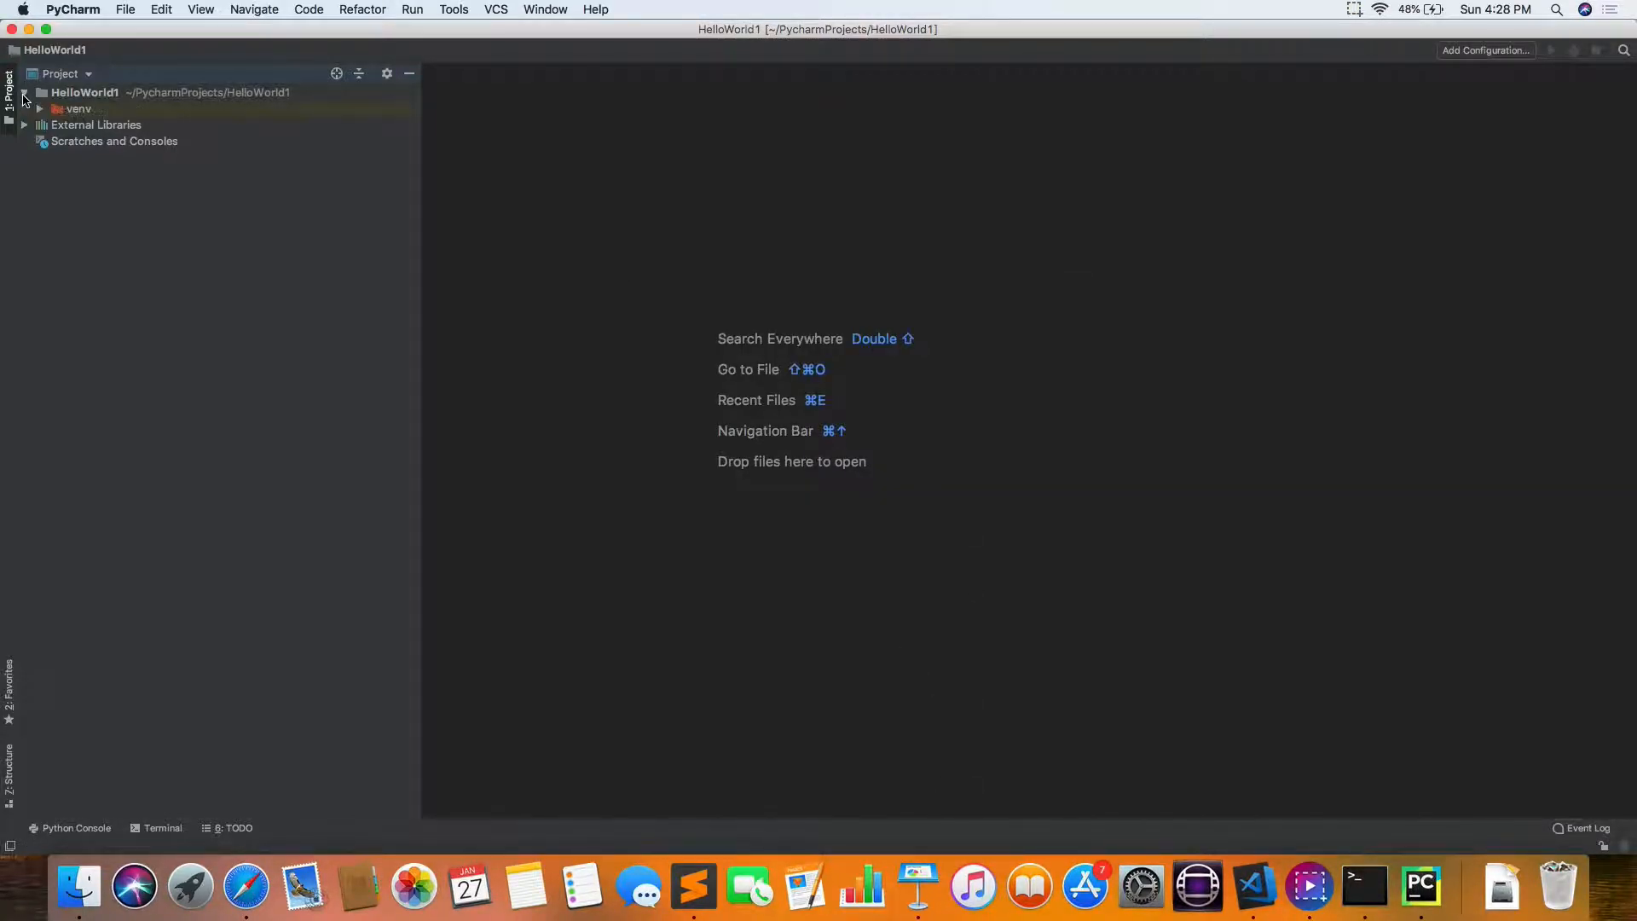
right_click(88, 101)
mouse_move(140, 113)
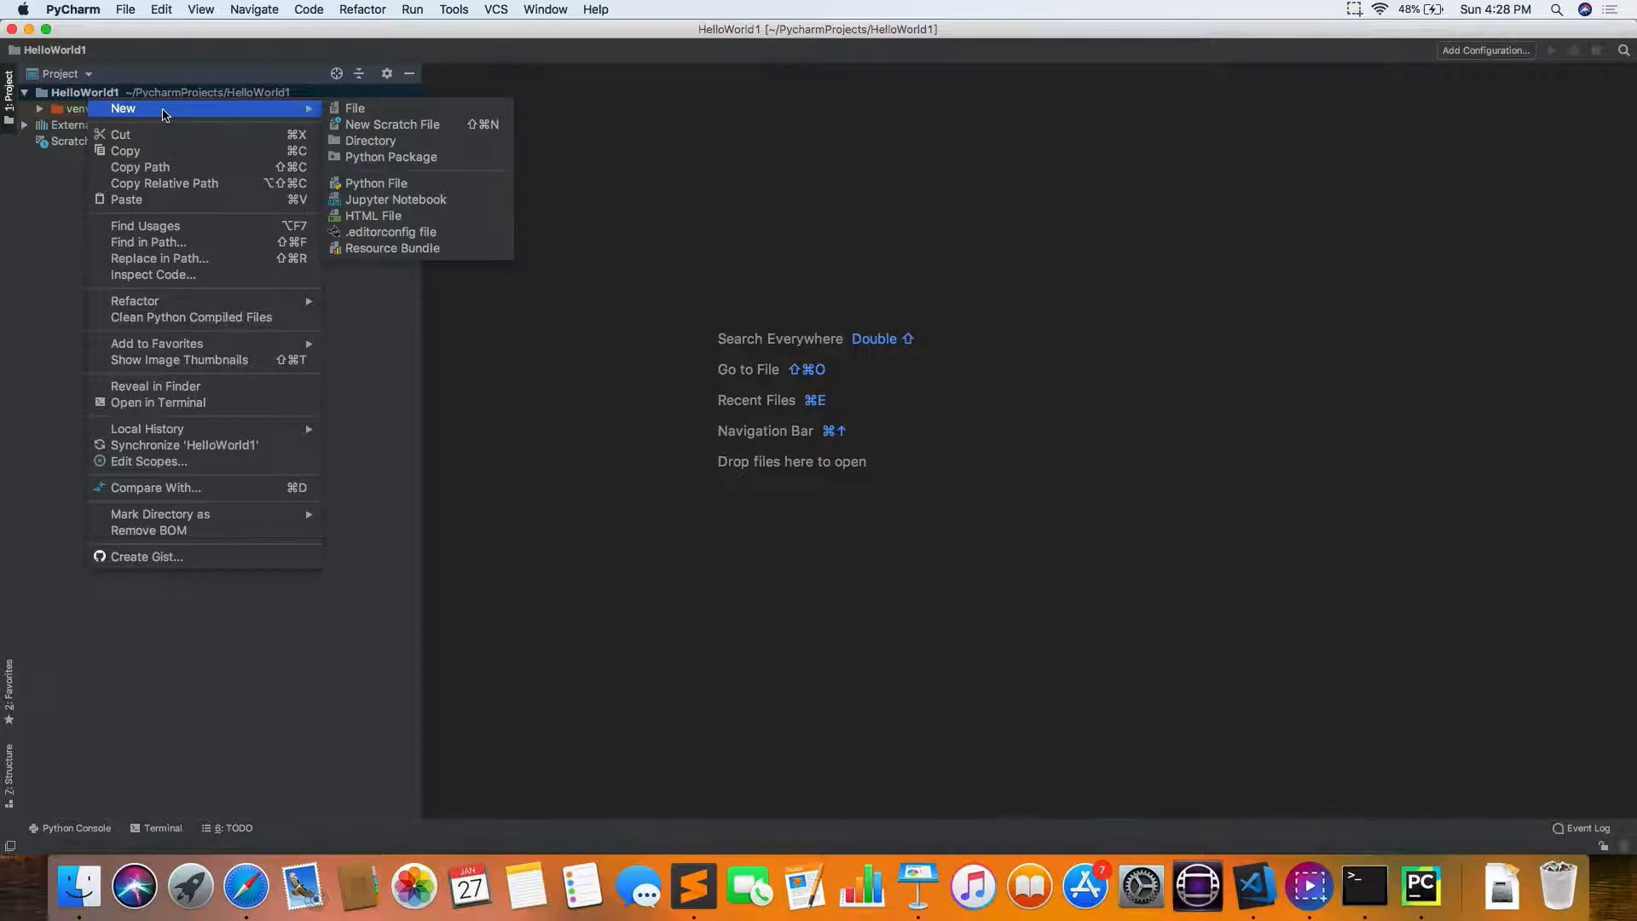
click(43, 111)
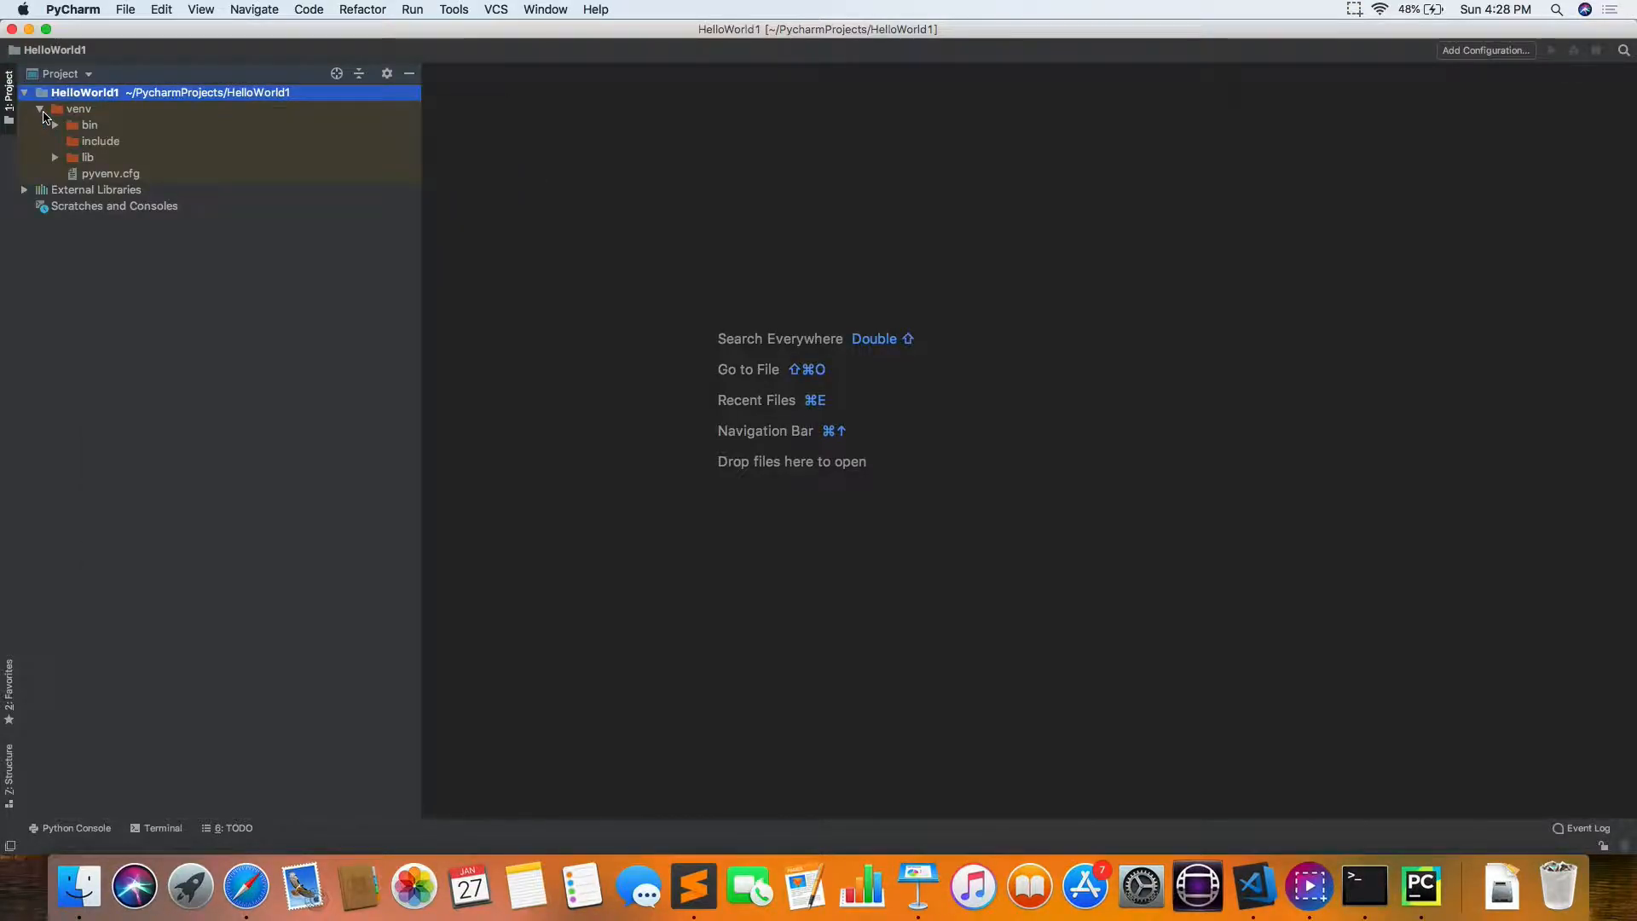
right_click(140, 100)
mouse_move(358, 106)
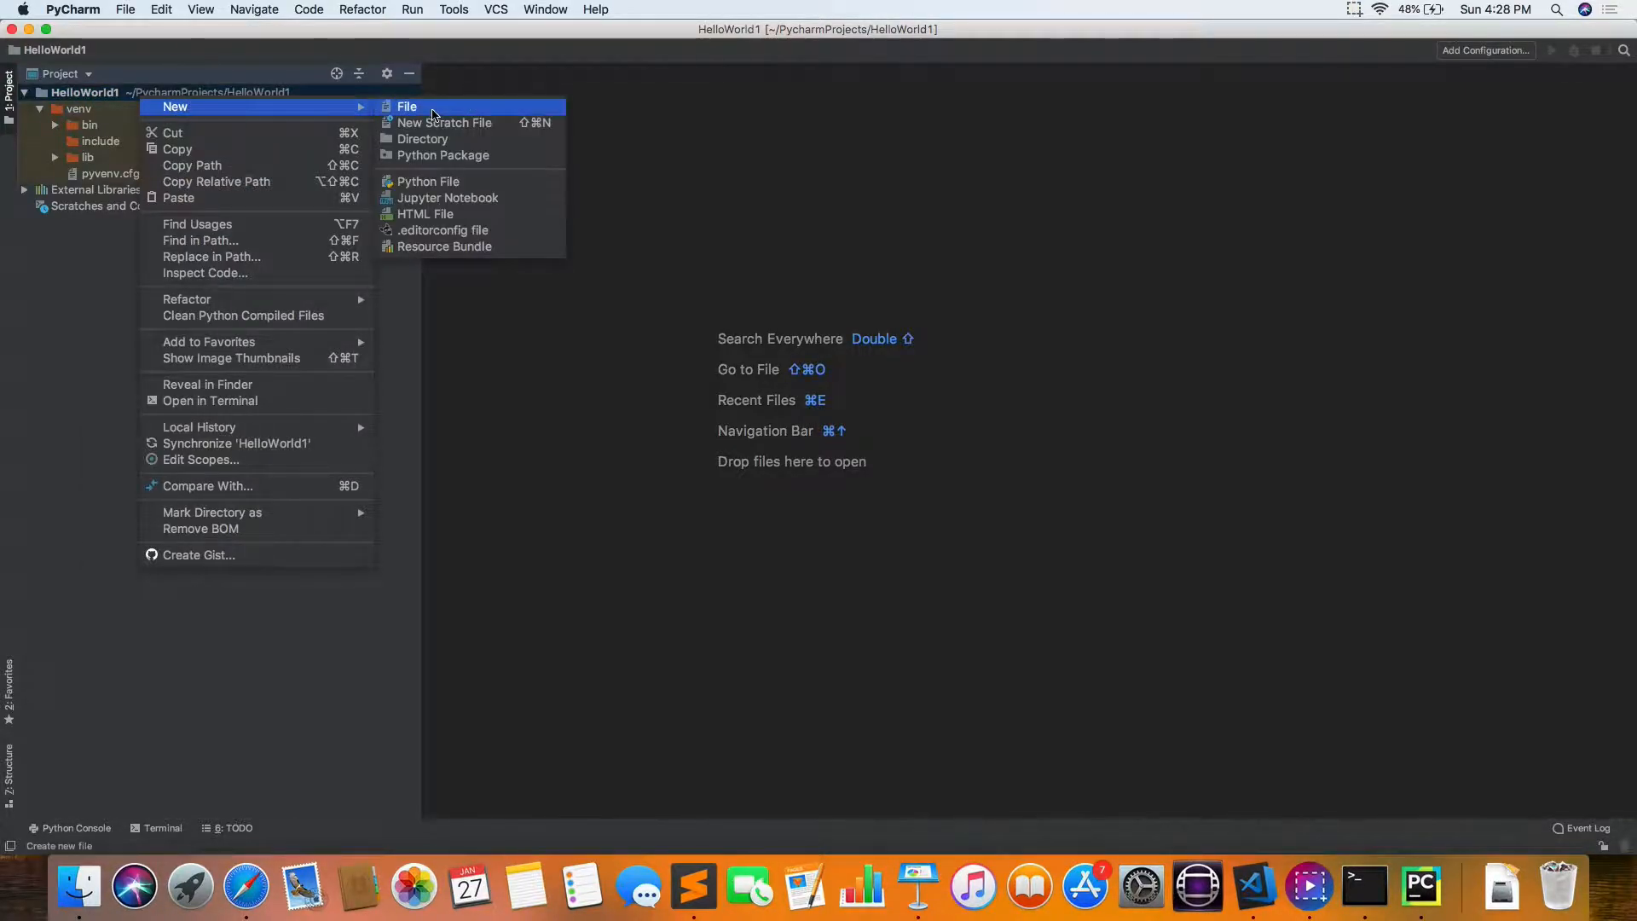
click(428, 182)
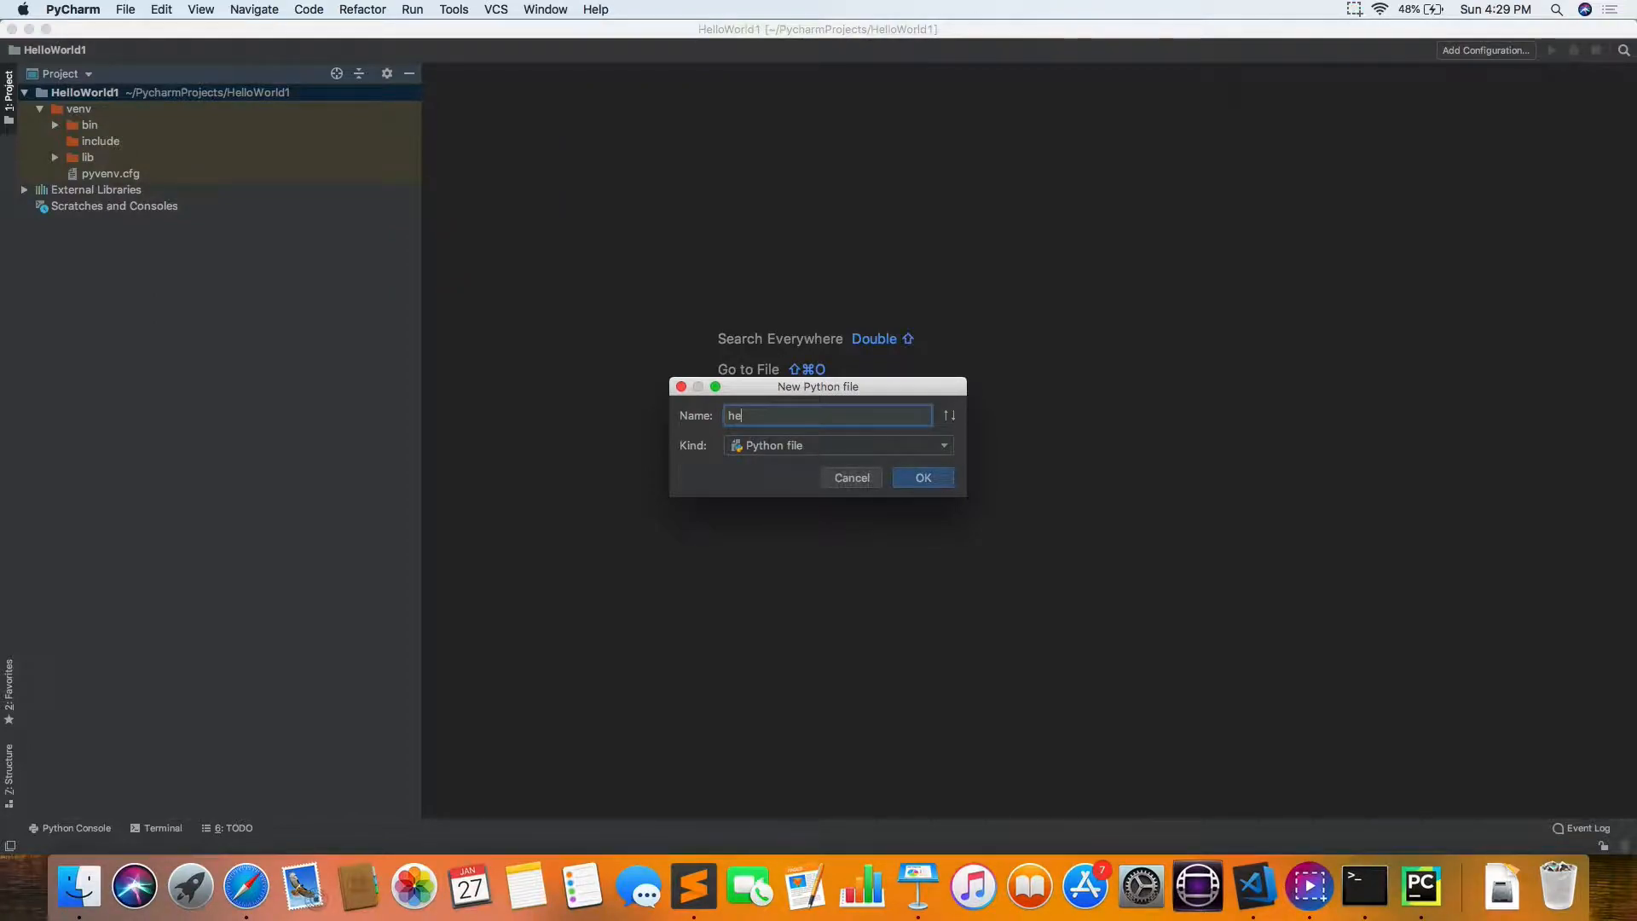
key(Return)
Step: Write print("hello world") on the first line of hello.py
text(print)
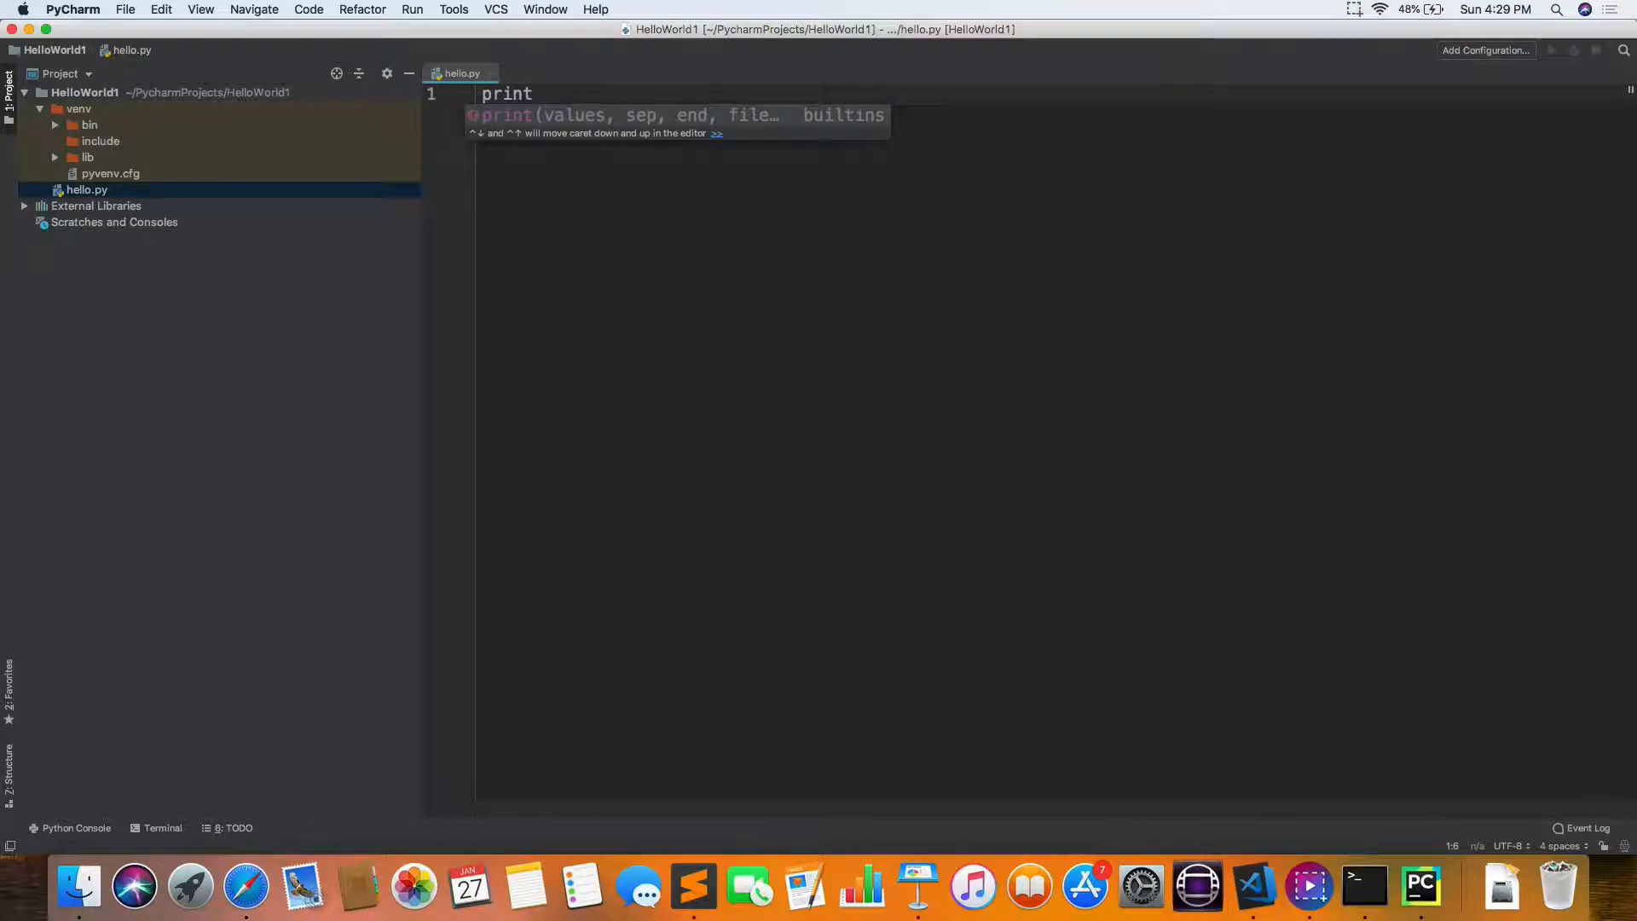
text(("hellow wor)
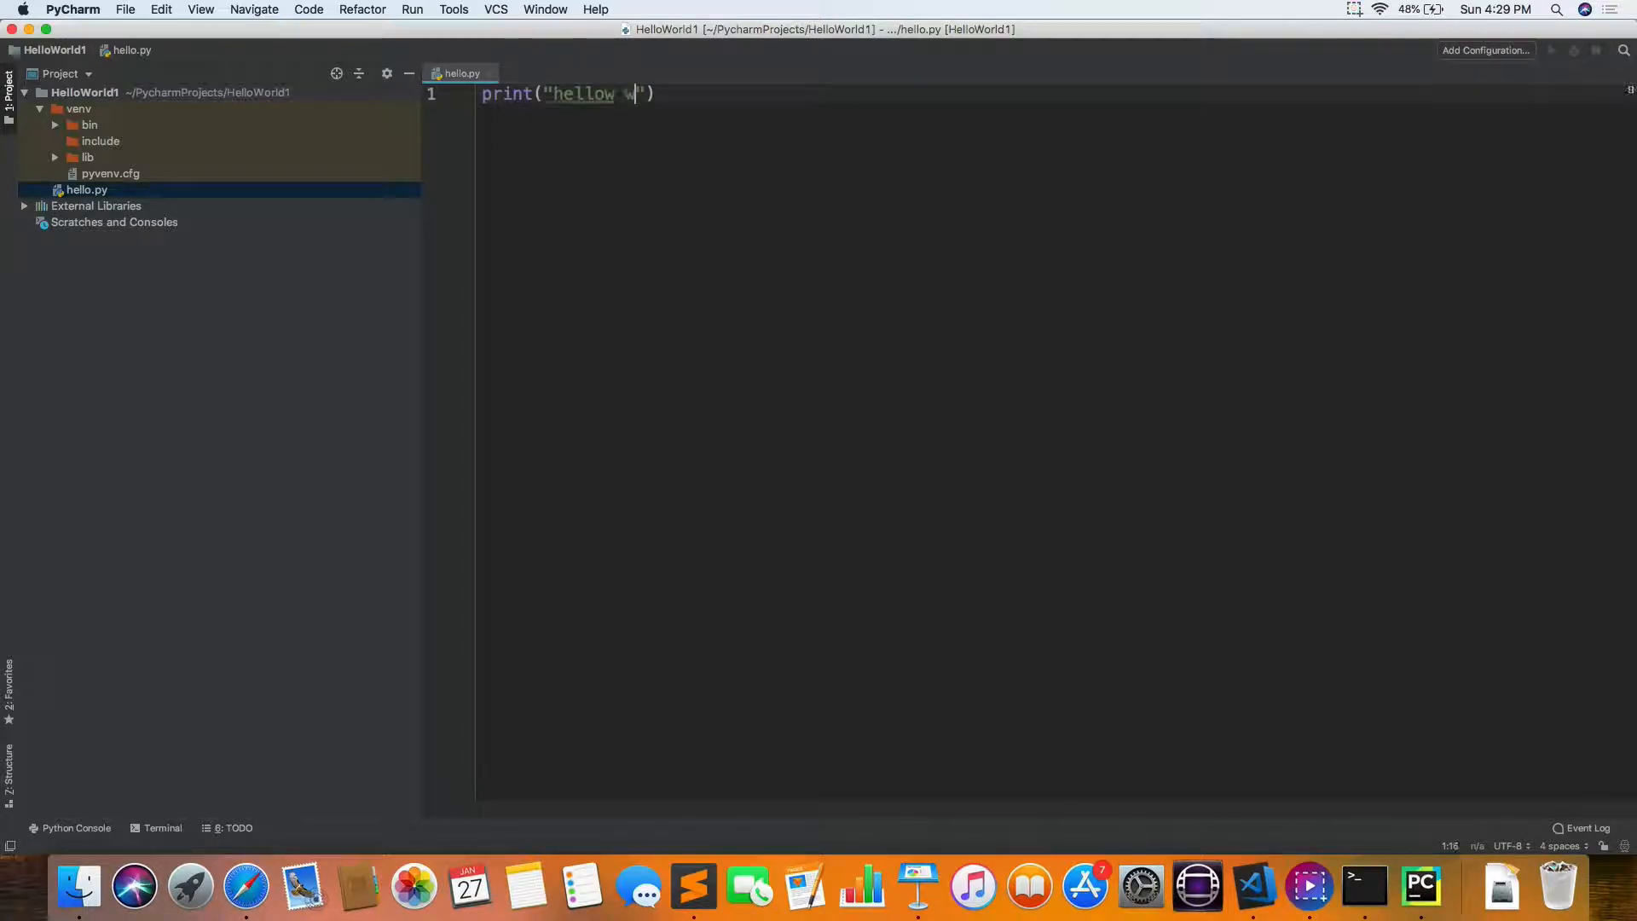
key(BackSpace)
key(BackSpace)
key(BackSpace)
key(BackSpace)
key(BackSpace)
text(world)
Step: Run hello.py and examine the interpreter path, script path and printed text in the run output
right_click(705, 190)
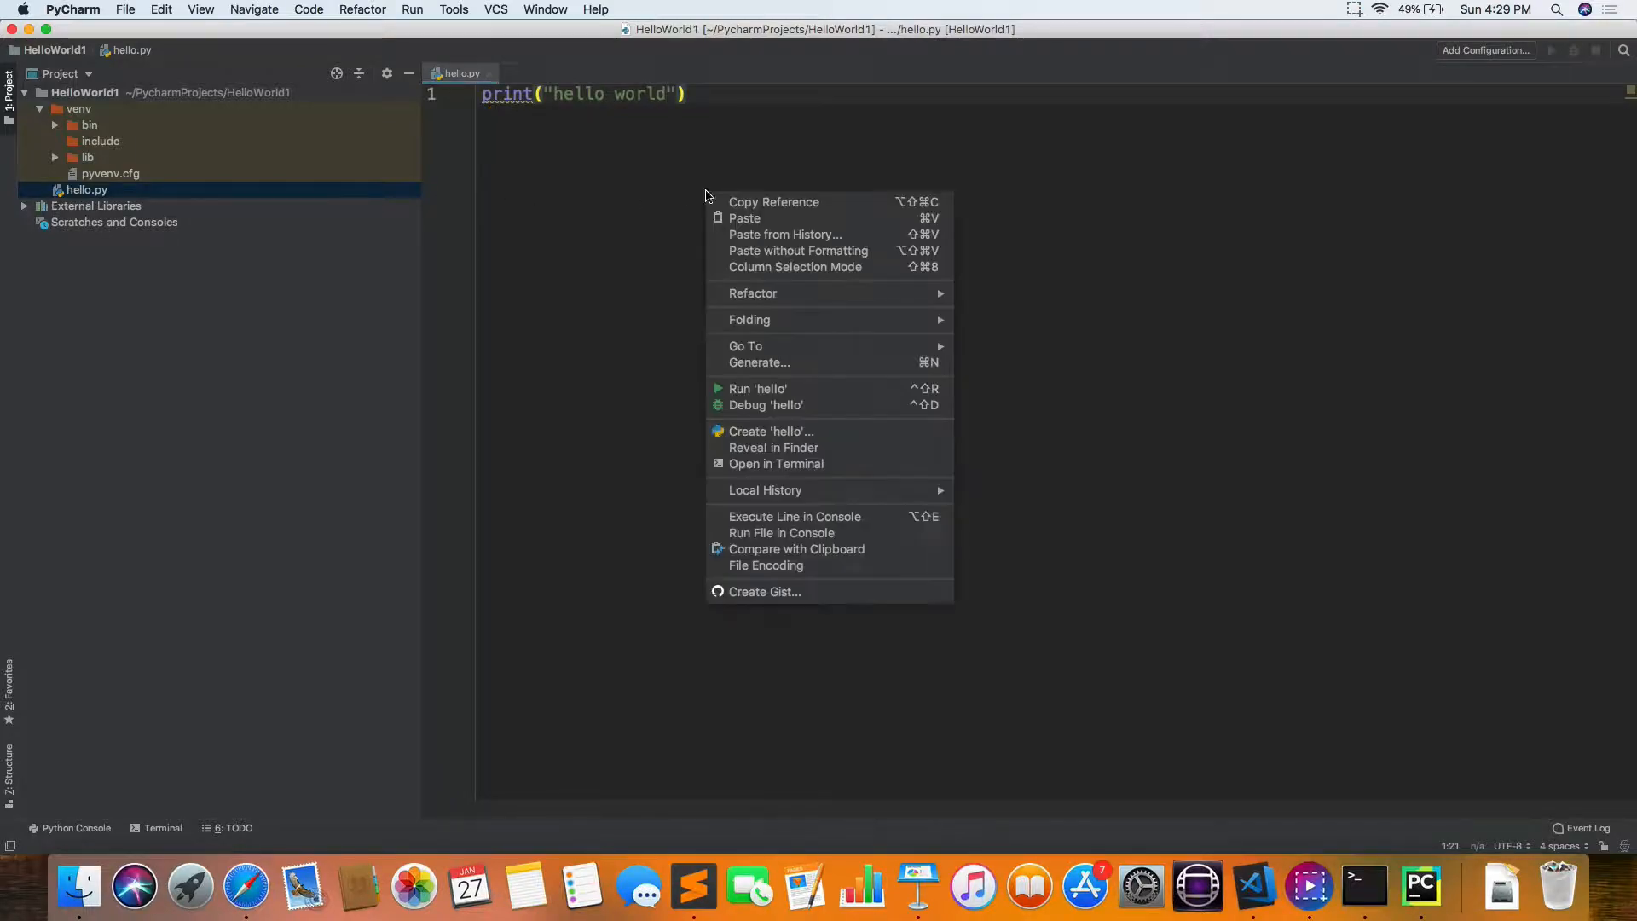
click(750, 389)
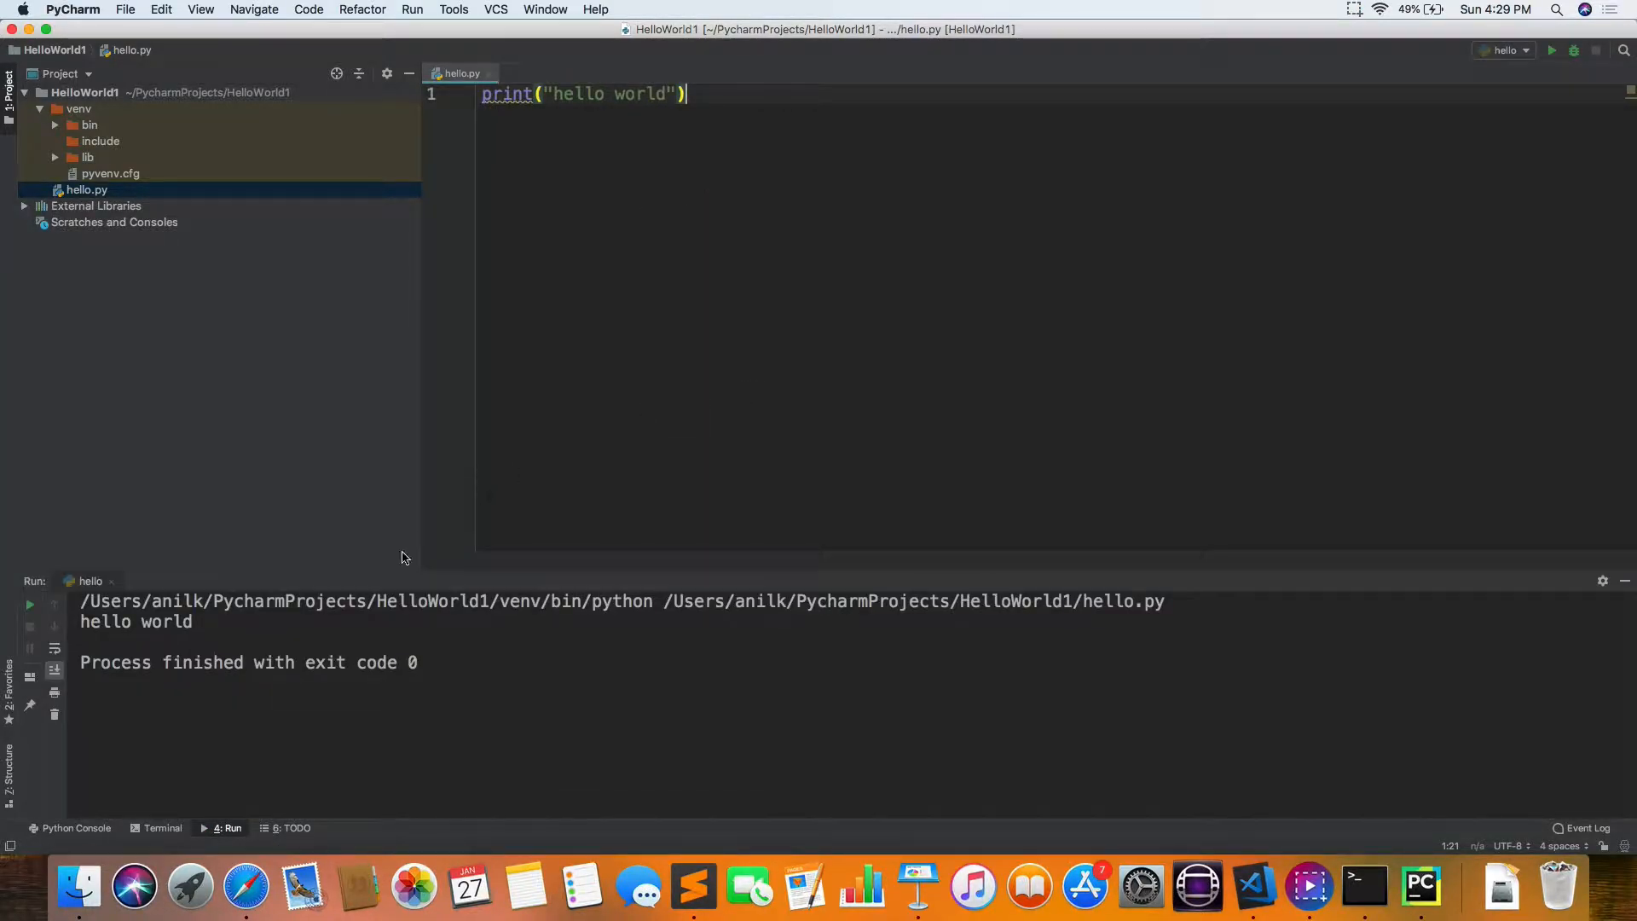
drag(83, 602, 650, 603)
drag(501, 603, 547, 603)
drag(1073, 602, 1167, 607)
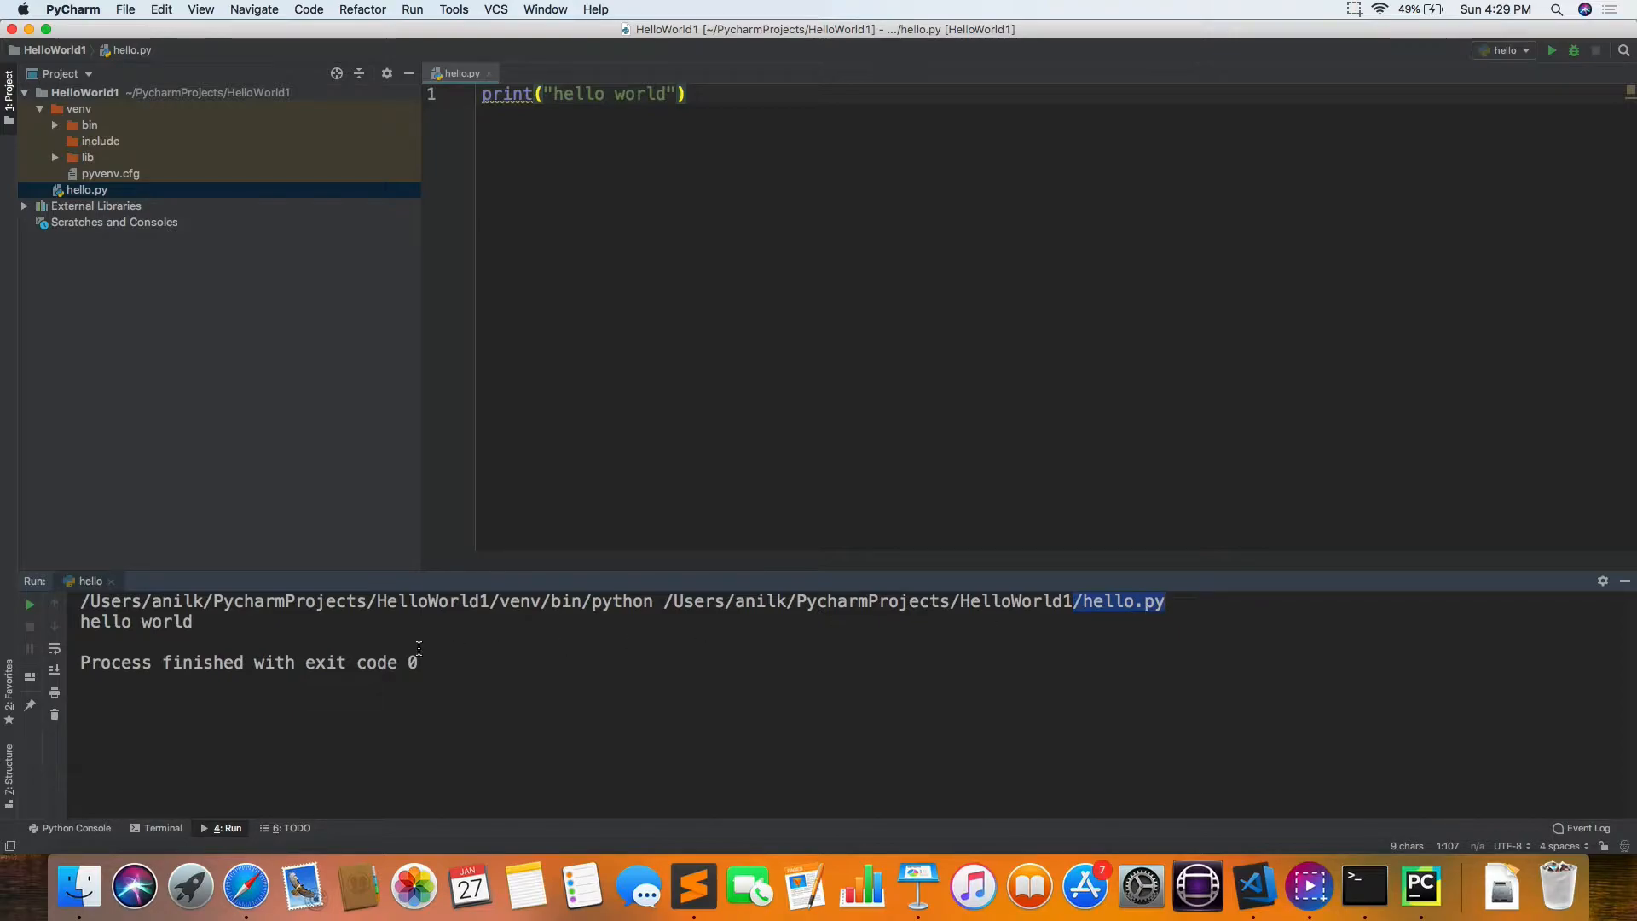
drag(102, 621, 134, 623)
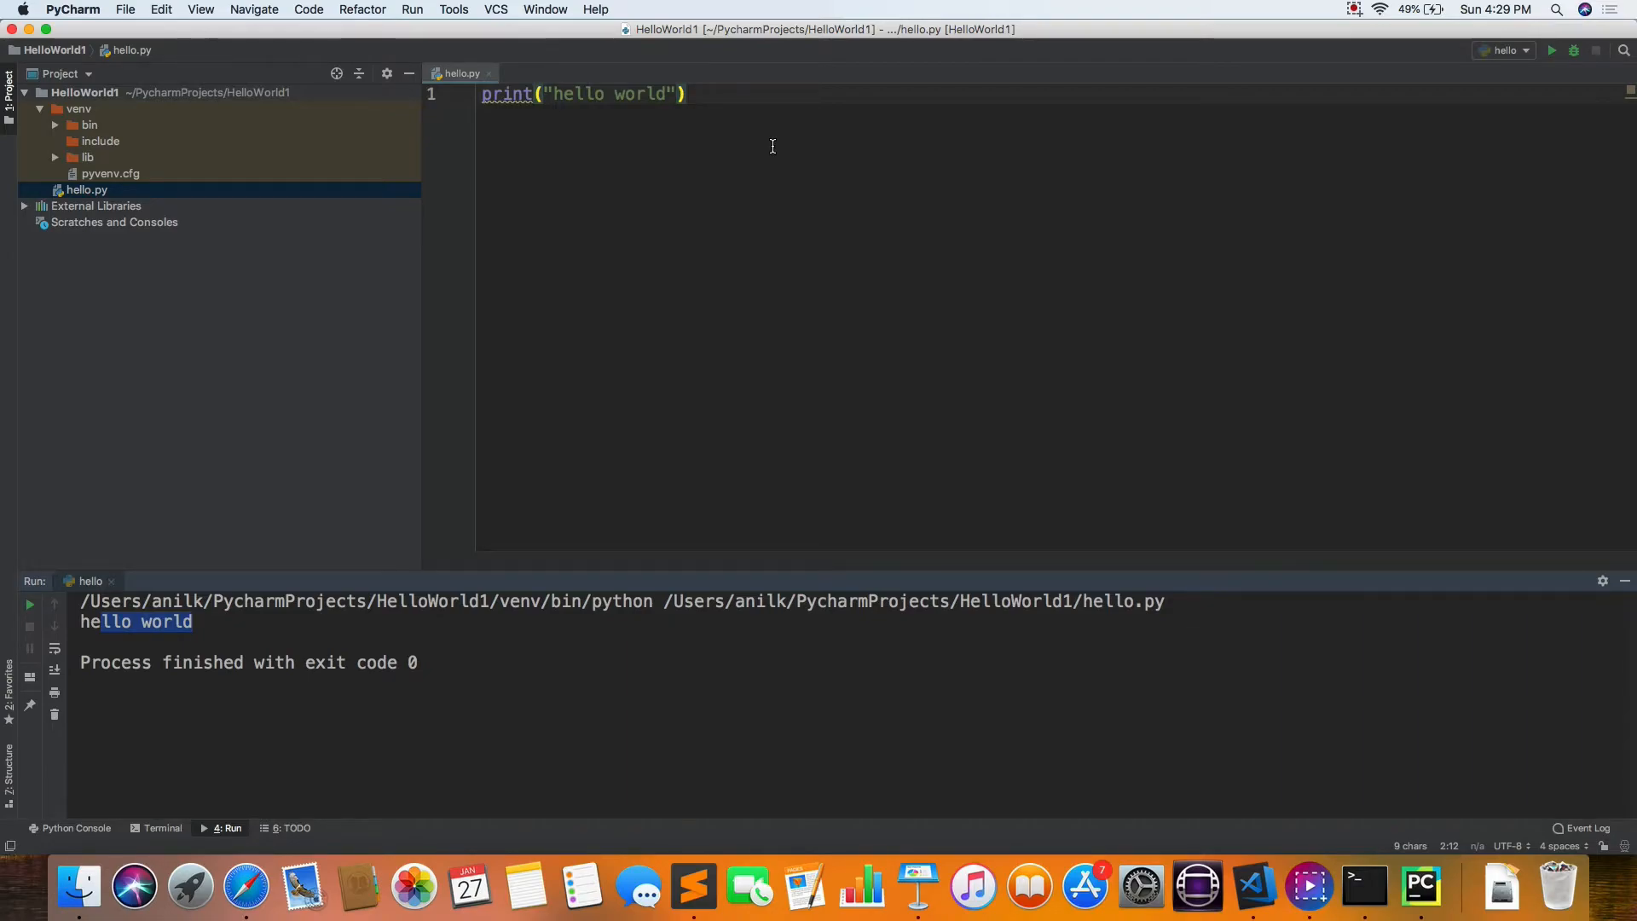
click(1354, 10)
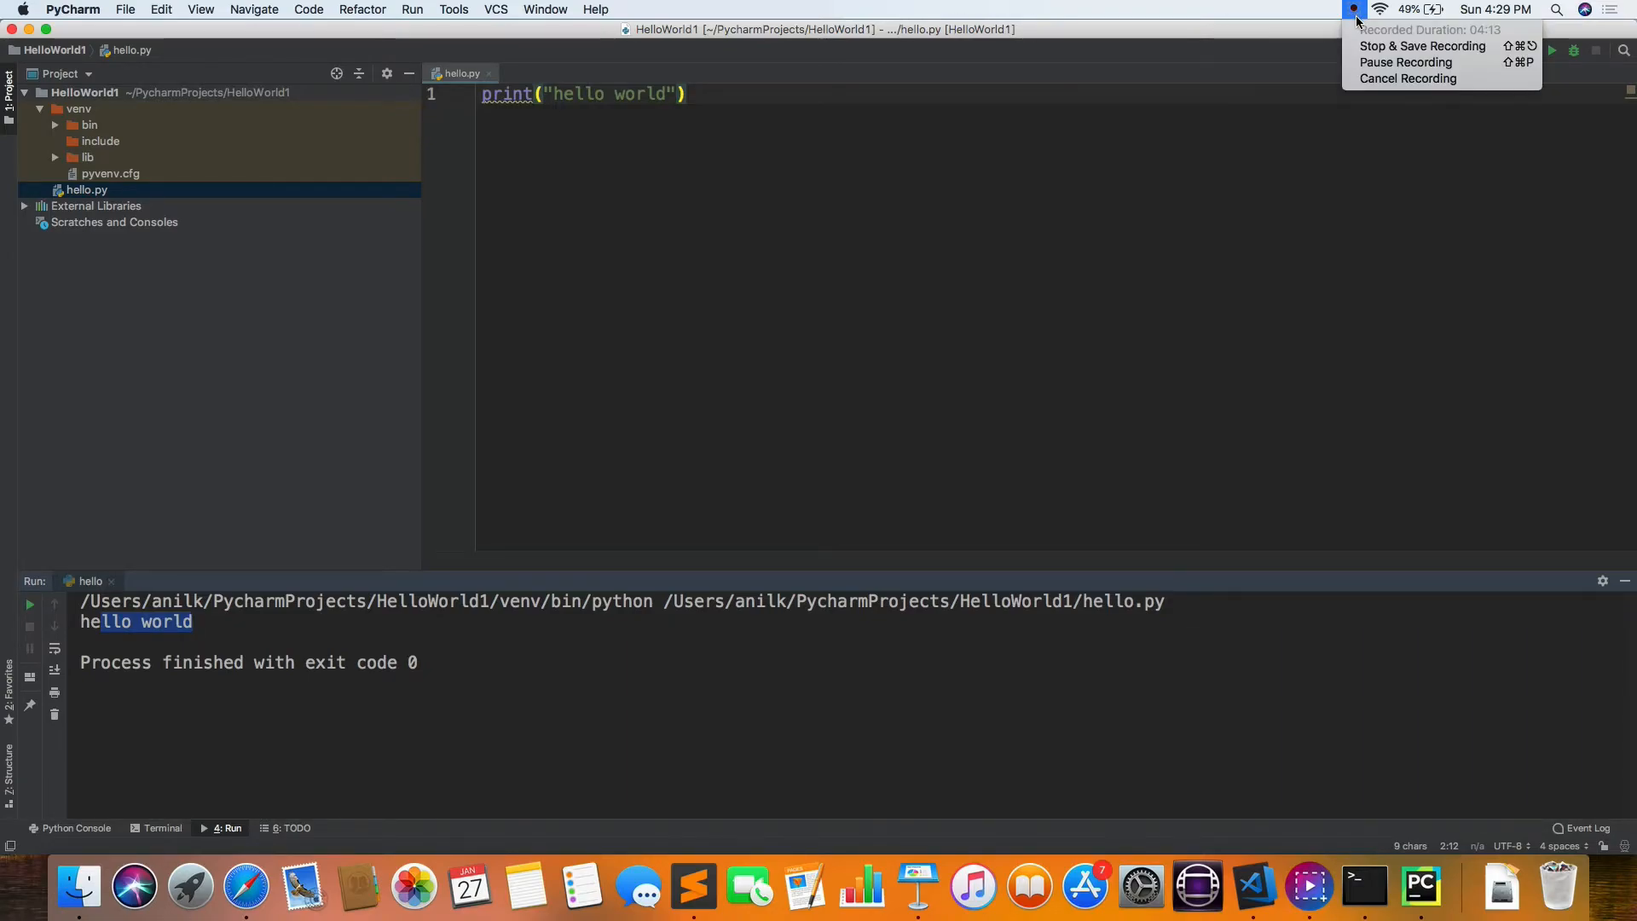